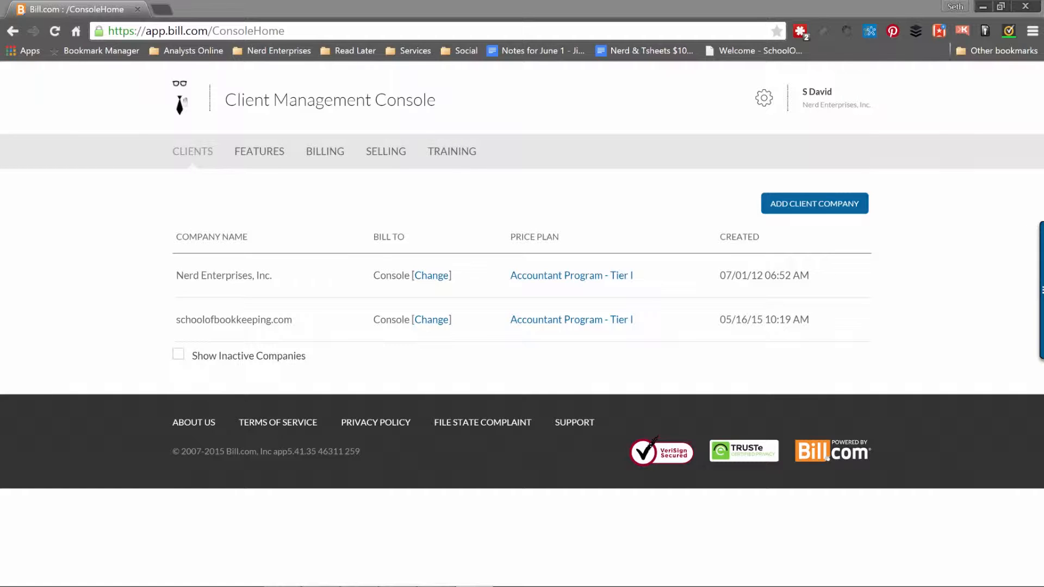
Bring the browser forward and point out the schoolofbookkeeping.com client in the console.
{"action": "left_click", "coordinate": [461, 6]}
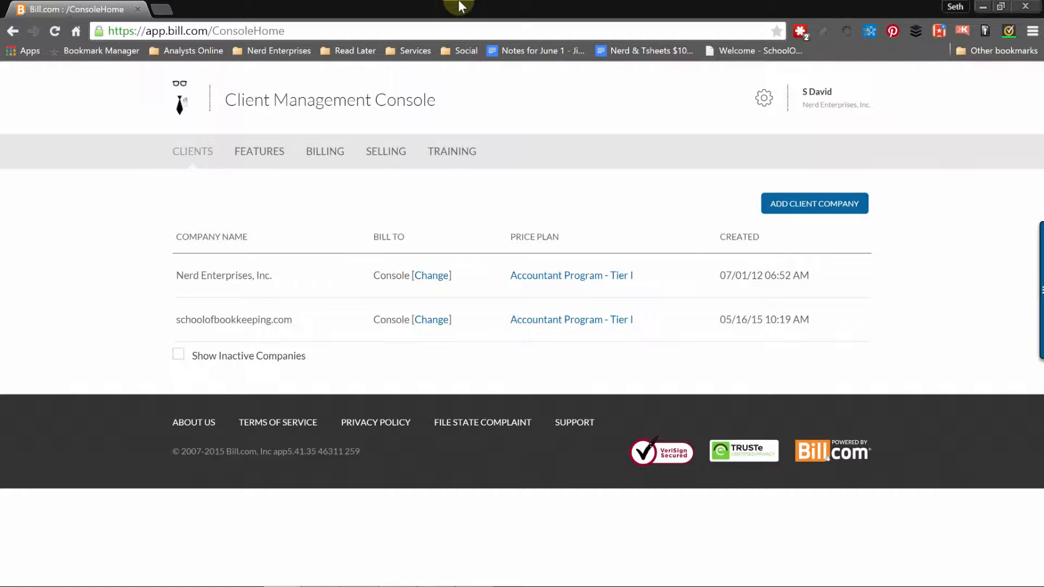
{"action": "left_click_drag", "start_coordinate": [209, 319], "coordinate": [248, 318]}
{"action": "left_click", "coordinate": [253, 317]}
Start a new client company with a draft name and street address, choosing Xero as accounting software.
{"action": "left_click", "coordinate": [814, 206]}
{"action": "left_click", "coordinate": [351, 278]}
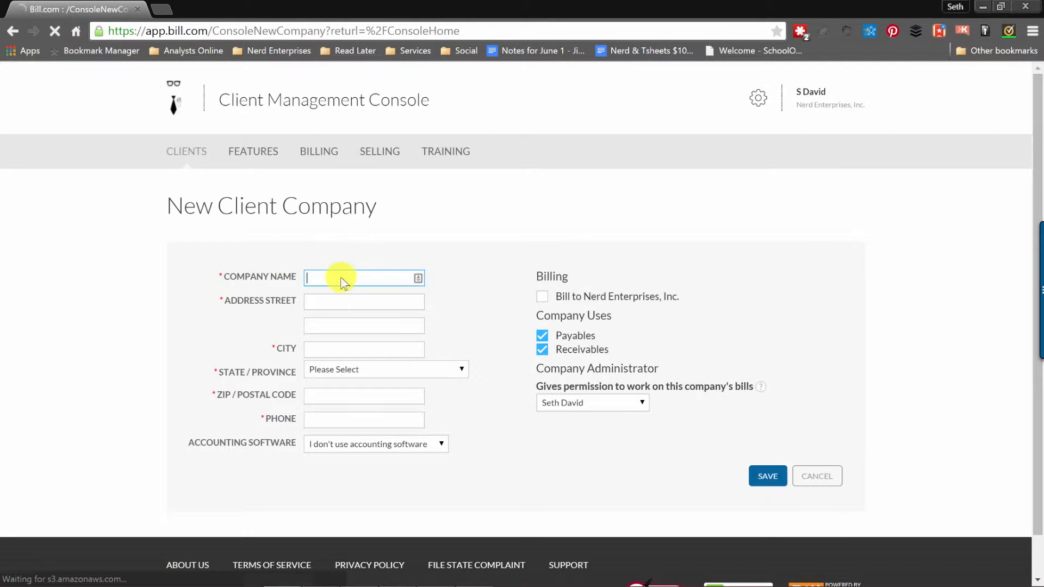
{"action": "type", "text": "schoolofbookkeeping.com"}
{"action": "key", "text": "Tab"}
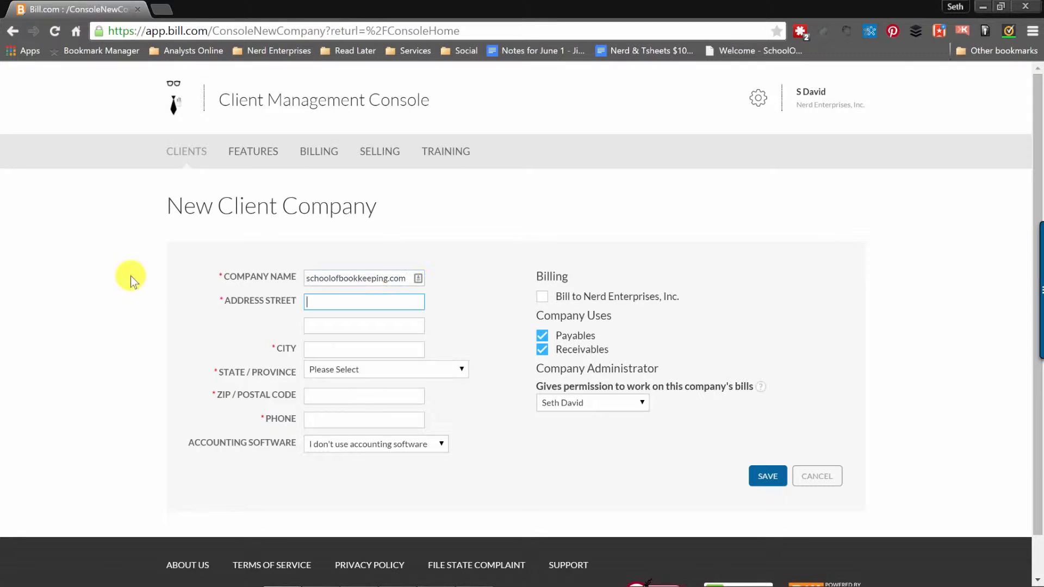
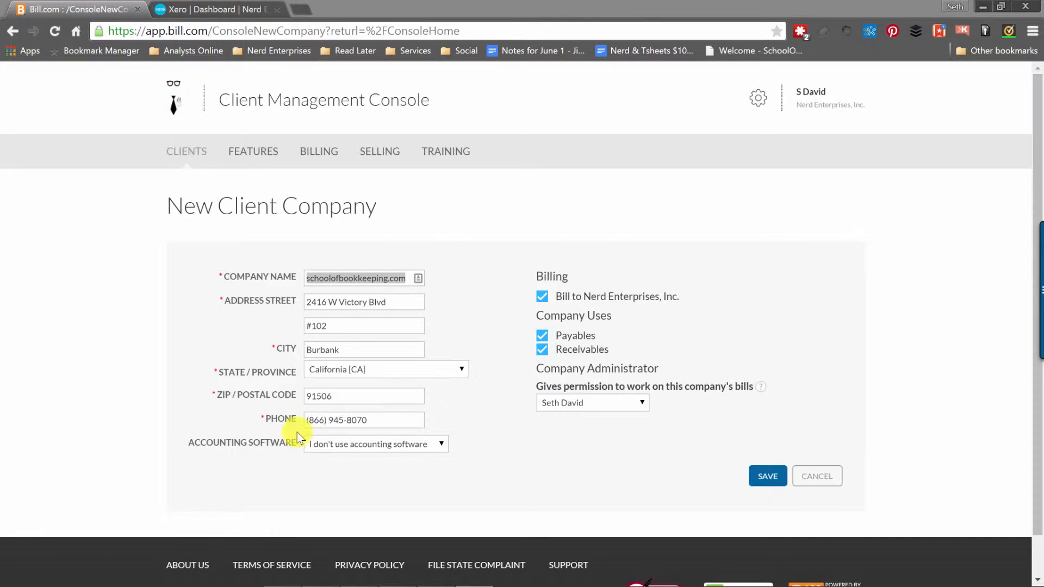
{"action": "left_click", "coordinate": [416, 447]}
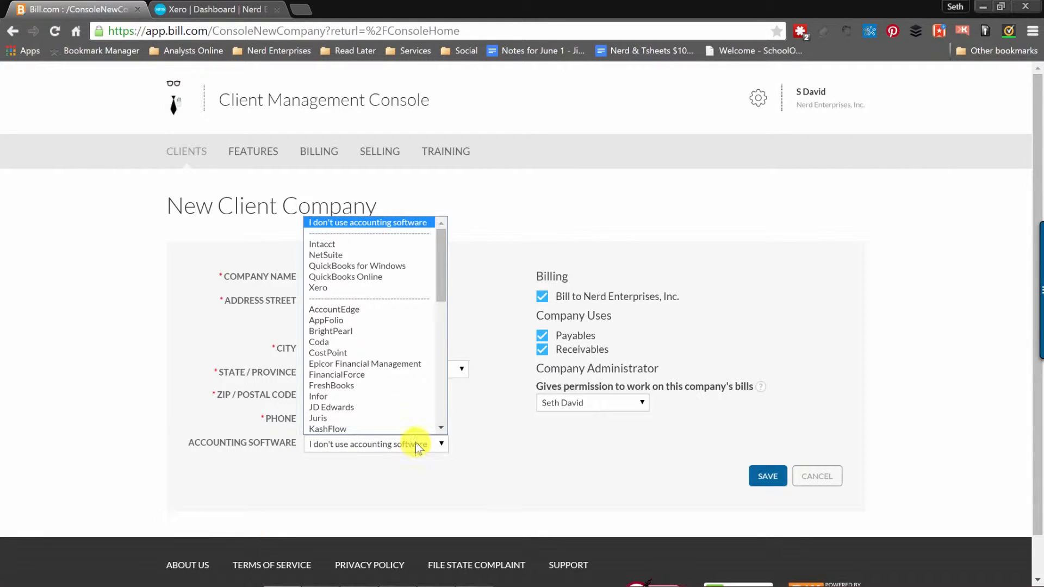
{"action": "left_click", "coordinate": [344, 289]}
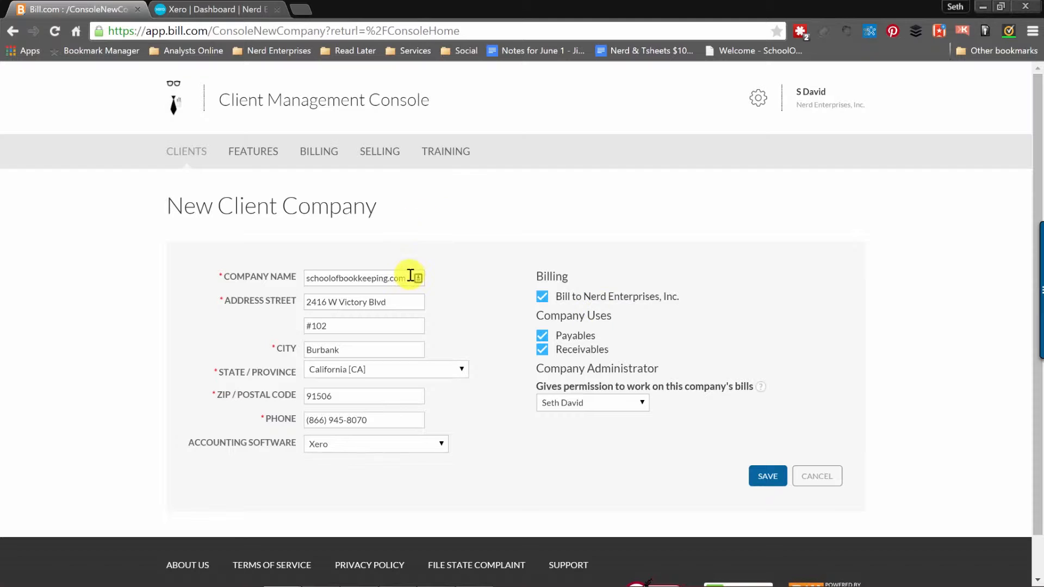
Replace the company name with 'Nerd Enterprises, Inc.' and tick Bill to Nerd Enterprises.
{"action": "left_click_drag", "start_coordinate": [408, 278], "coordinate": [134, 278]}
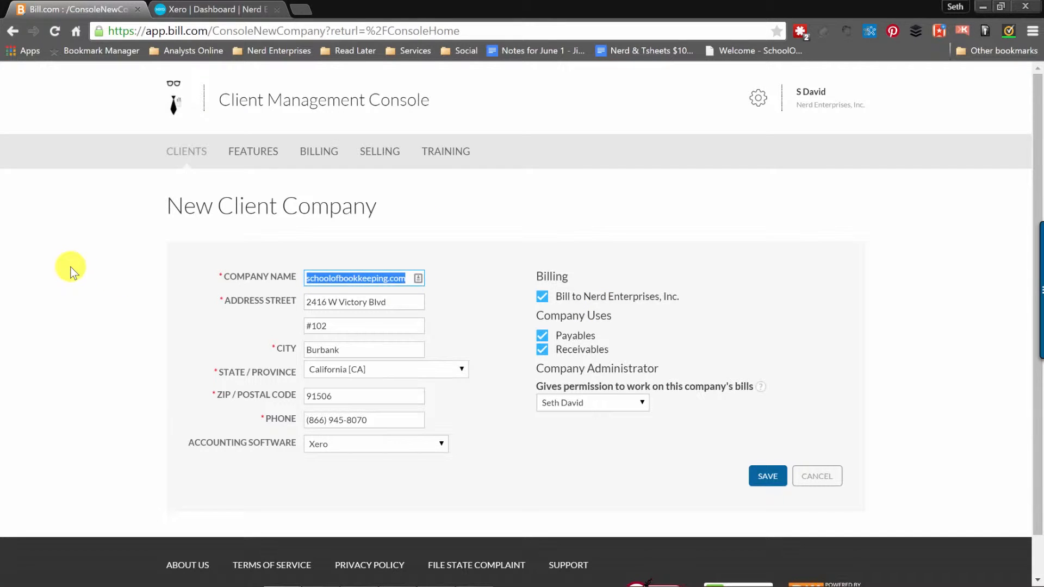
{"action": "type", "text": "Nerd"}
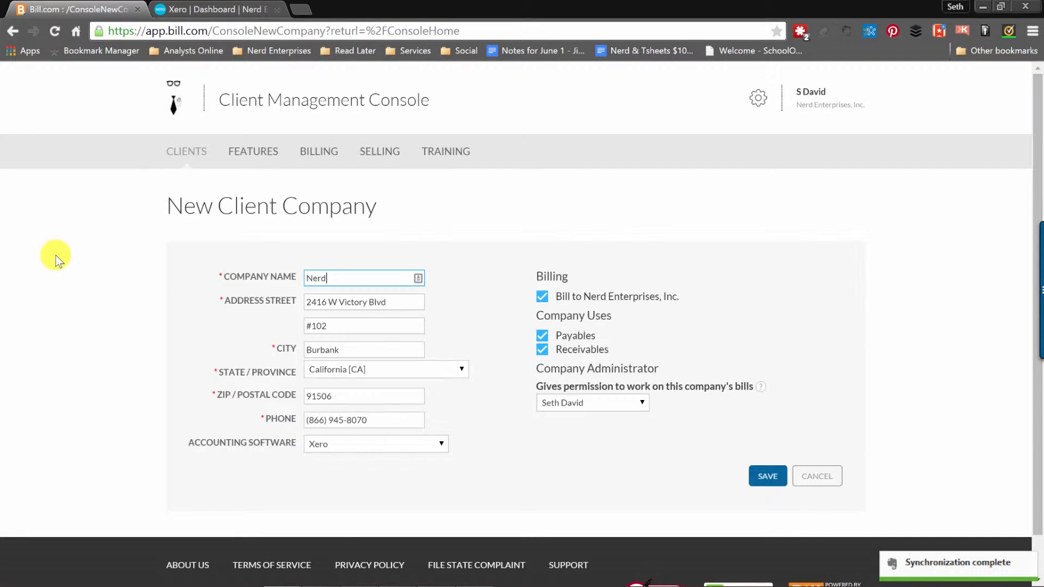
{"action": "type", "text": " Enterprise"}
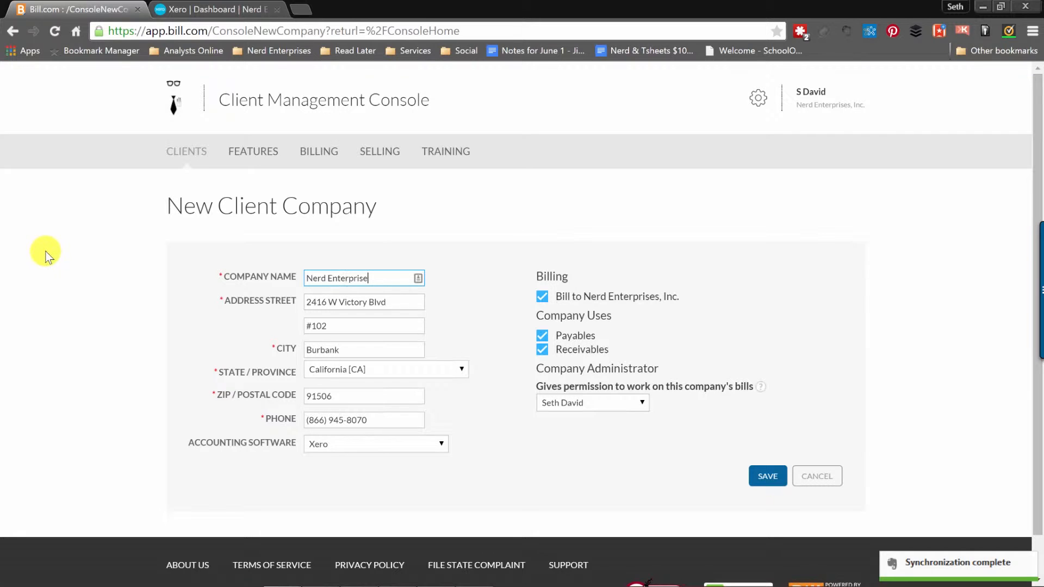
{"action": "type", "text": "s, Inc."}
{"action": "key", "text": "Tab"}
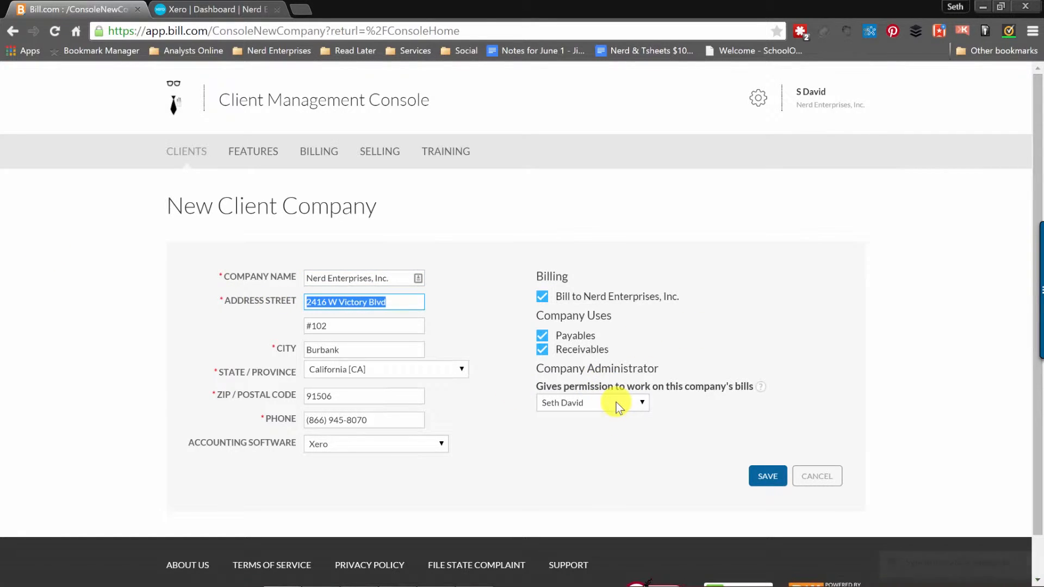
{"action": "left_click", "coordinate": [617, 403]}
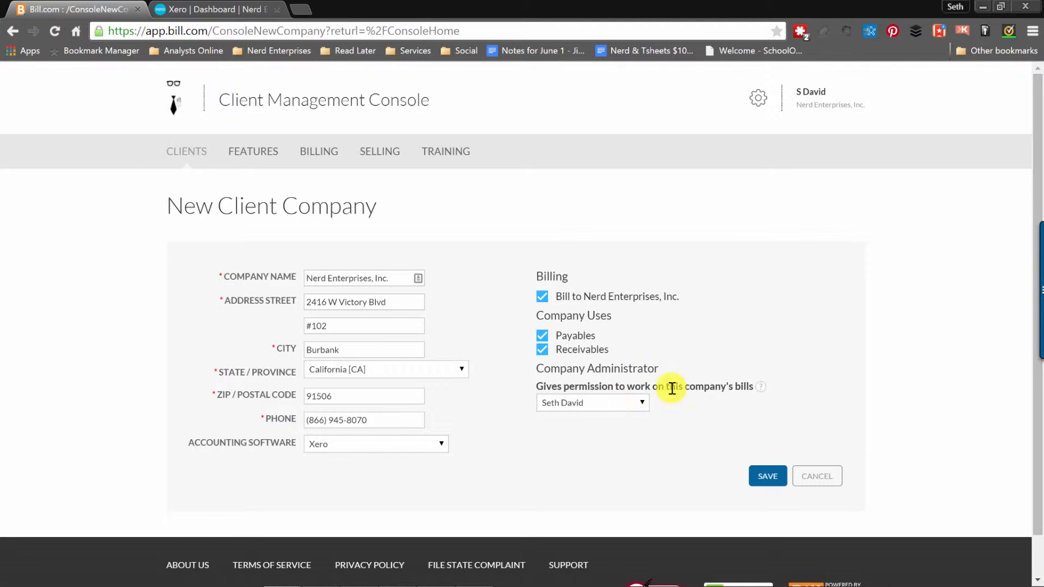
Save the Nerd Enterprises, Inc. client and open its Accountant Program - Tier I account.
{"action": "left_click", "coordinate": [767, 478]}
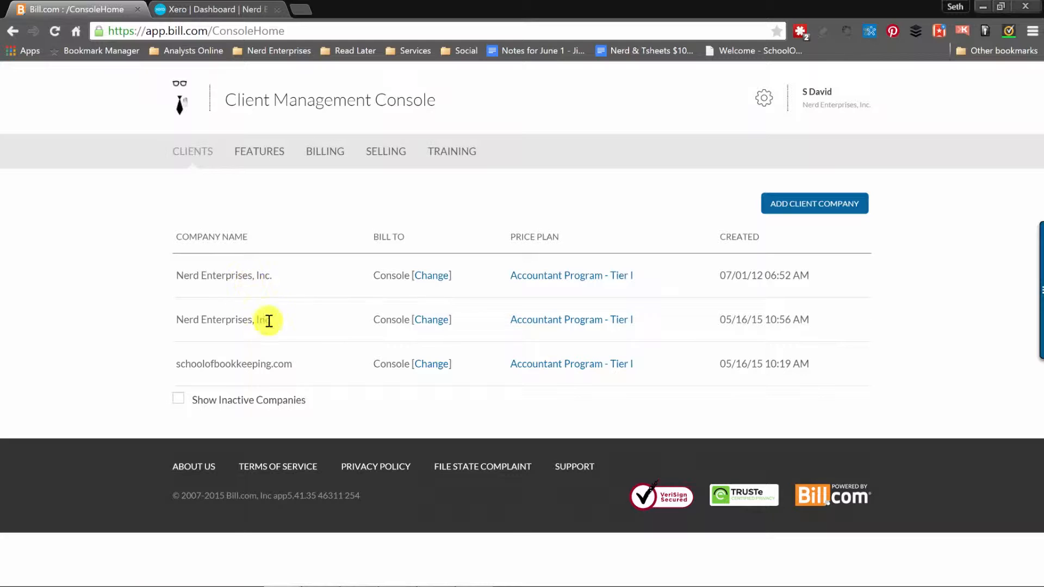
{"action": "left_click", "coordinate": [580, 321]}
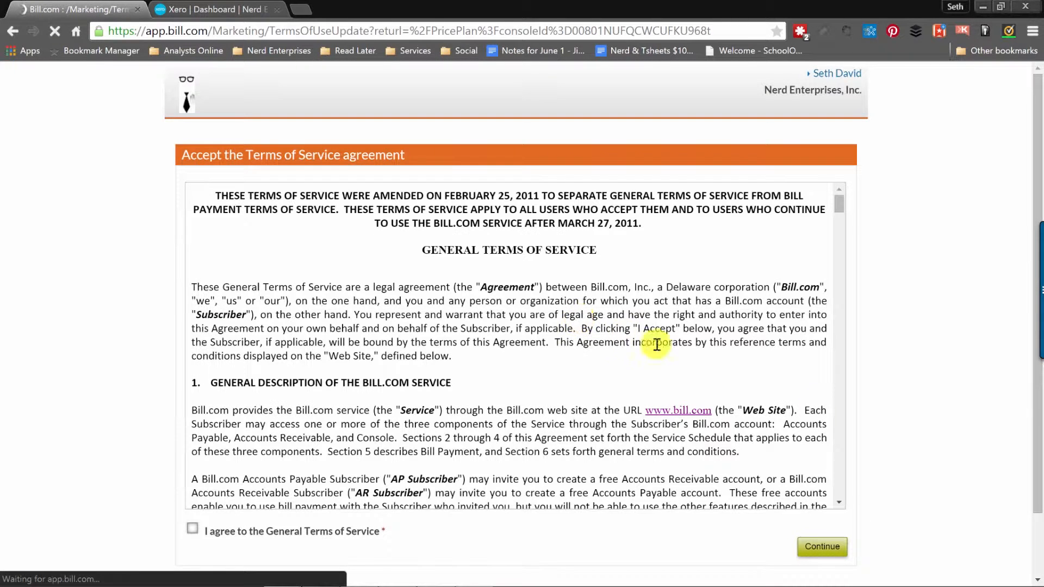
Accept the General Terms of Service, note the $0.49 payment fee, then return to the console.
{"action": "left_click", "coordinate": [193, 530]}
{"action": "left_click", "coordinate": [821, 547]}
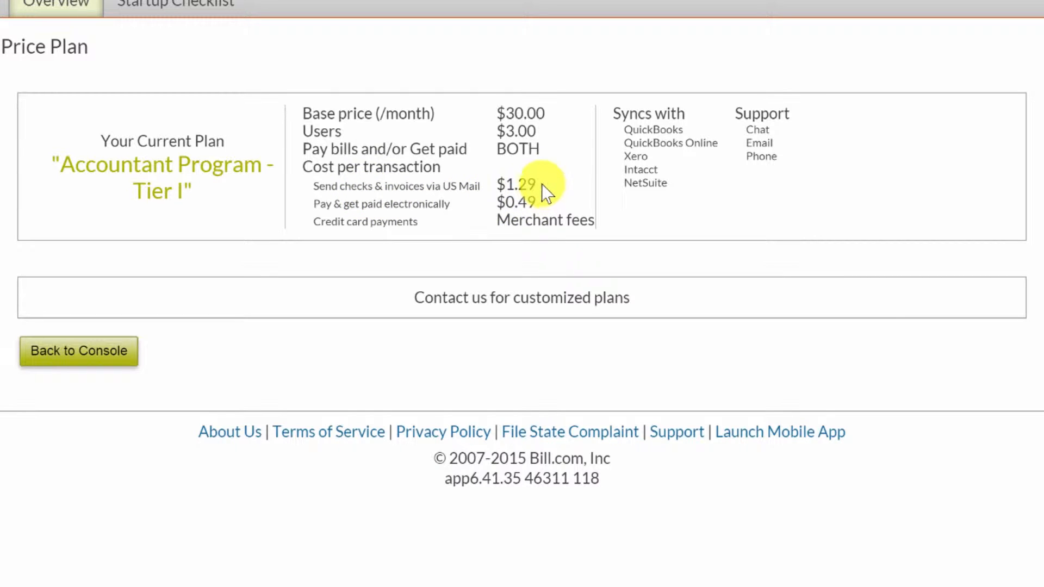
{"action": "left_click_drag", "start_coordinate": [533, 205], "coordinate": [499, 203]}
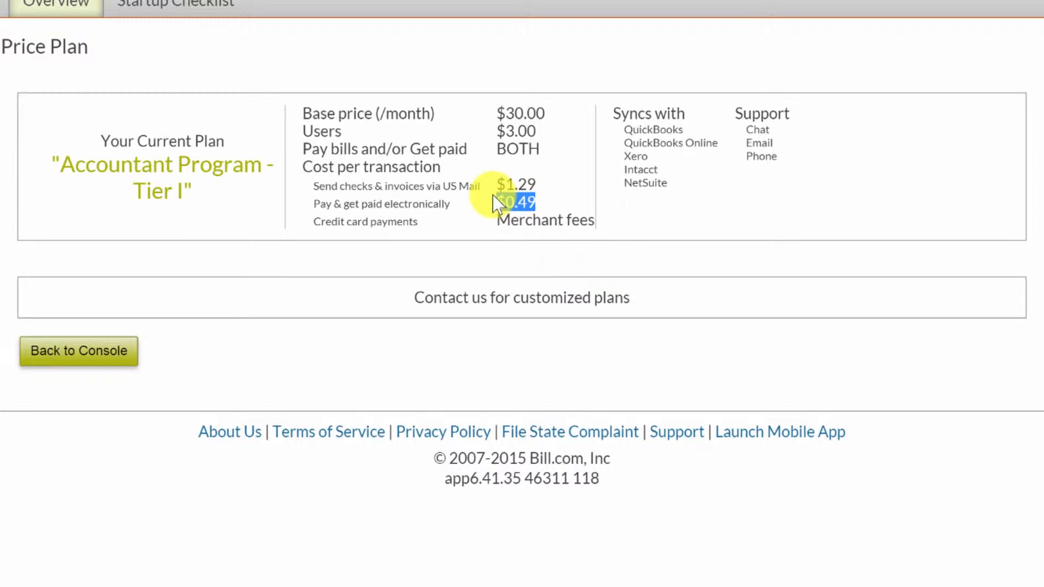
{"action": "left_click", "coordinate": [503, 220]}
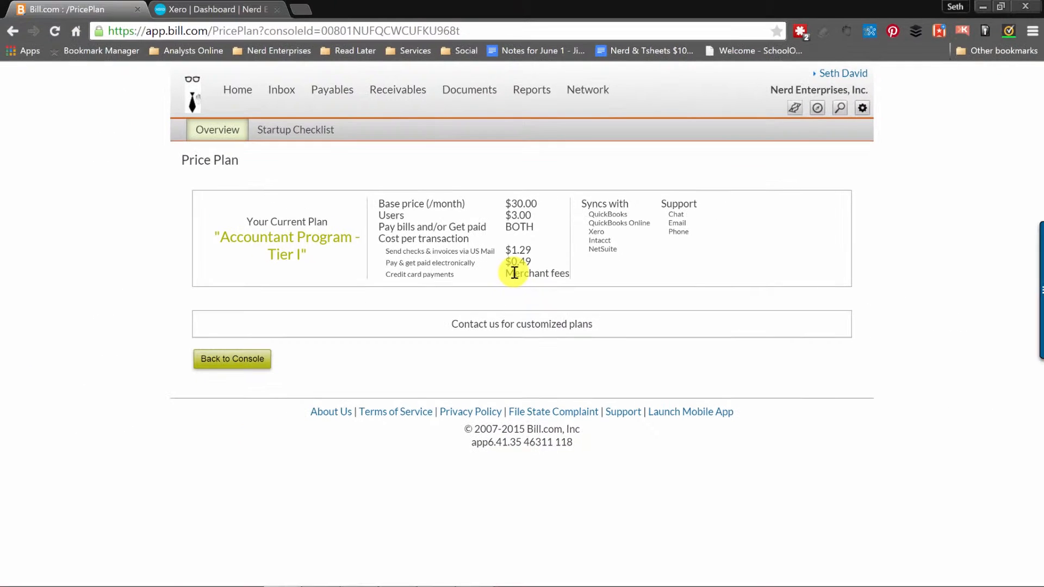
{"action": "left_click", "coordinate": [235, 360]}
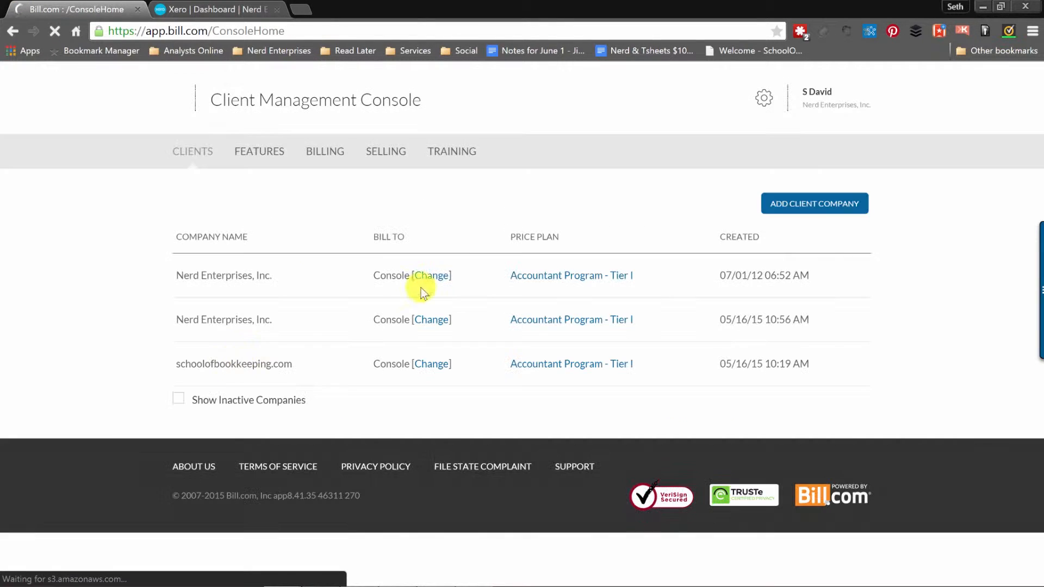
Switch to the existing Nerd Enterprises, Inc. company, view its received-bills inbox, and reopen the company list.
{"action": "left_click", "coordinate": [821, 103]}
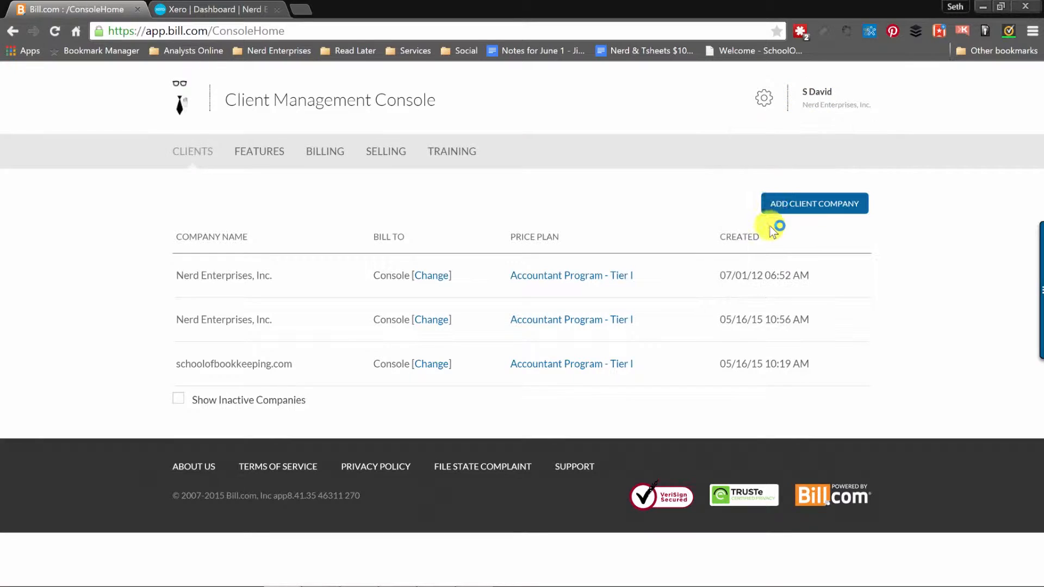
{"action": "left_click", "coordinate": [815, 91]}
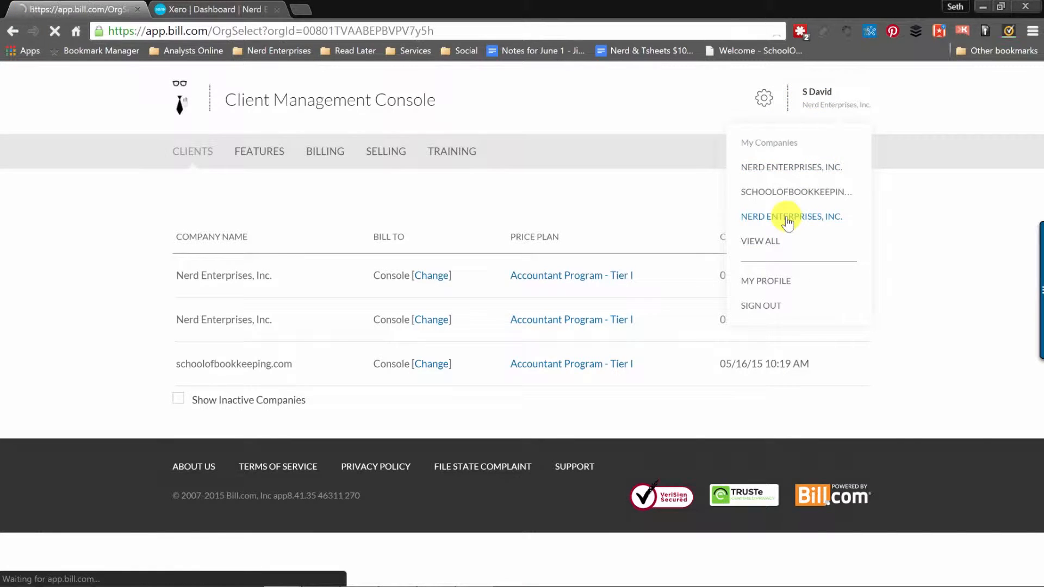
{"action": "left_click", "coordinate": [786, 217]}
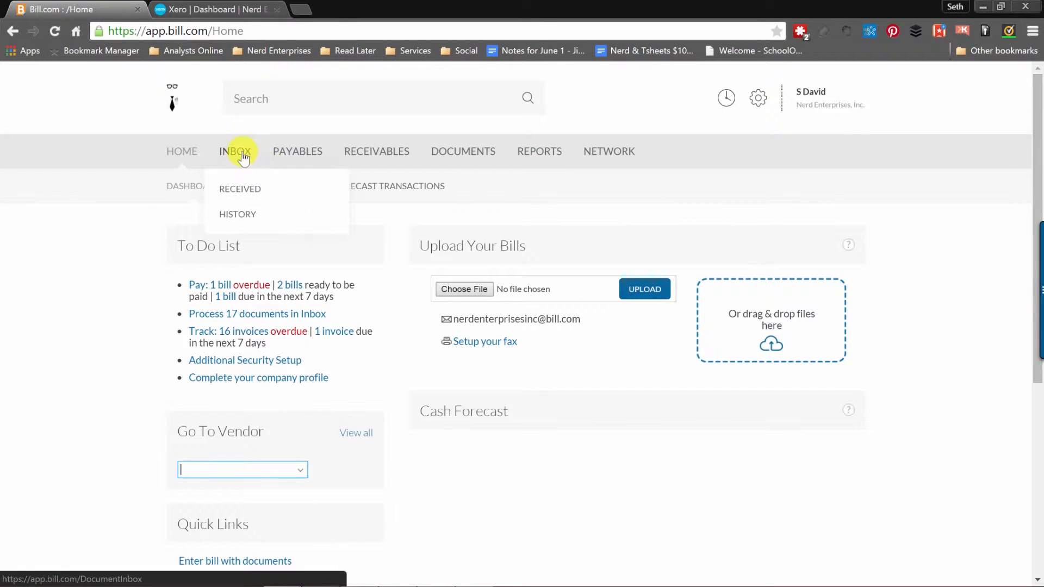
{"action": "left_click", "coordinate": [241, 154]}
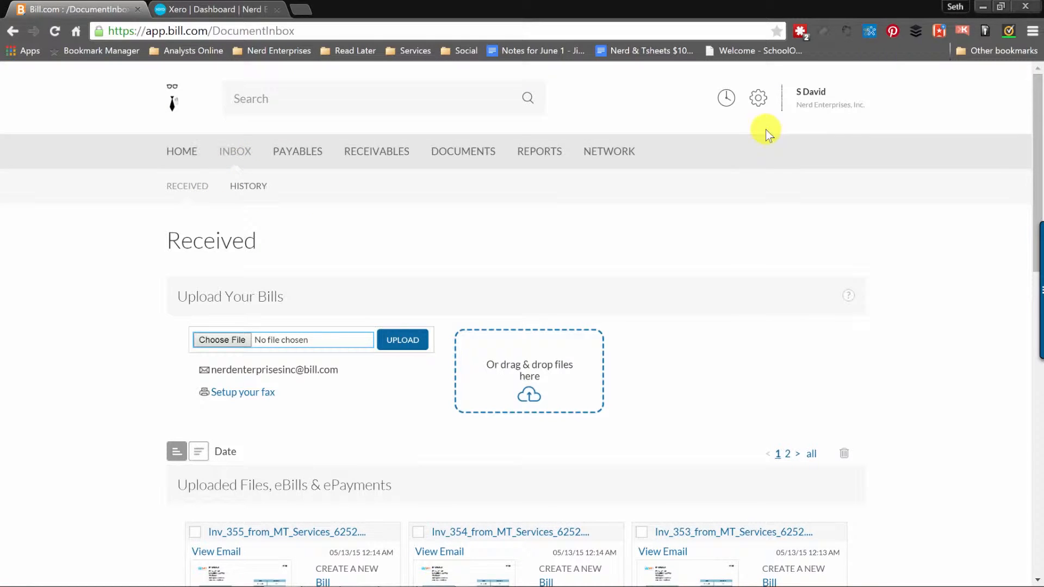
{"action": "left_click", "coordinate": [812, 95]}
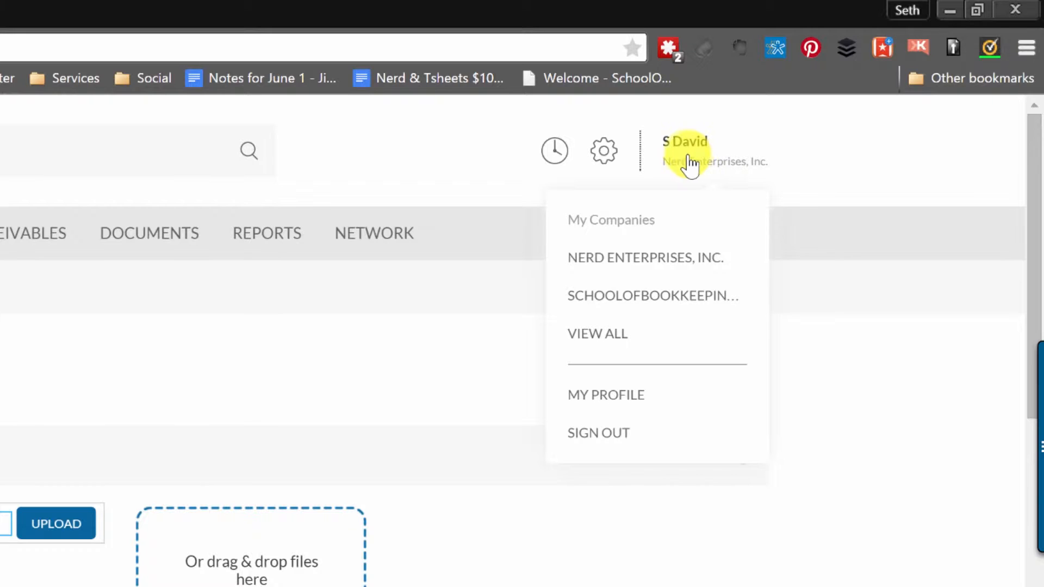
Switch to the new Nerd Enterprises, Inc., confirm its Received inbox is empty, and open My Profile.
{"action": "left_click", "coordinate": [630, 260]}
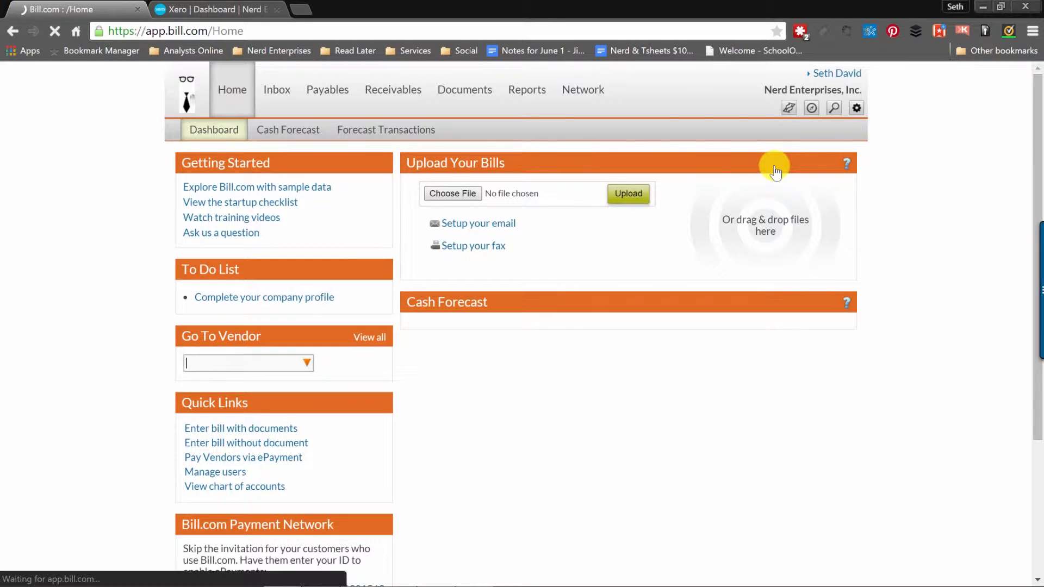
{"action": "left_click", "coordinate": [278, 92]}
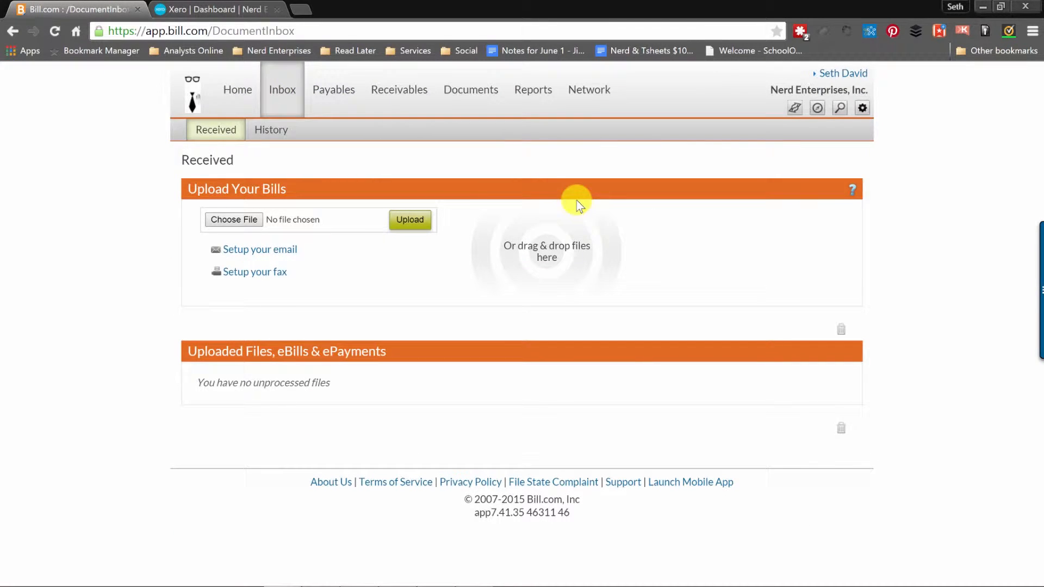
{"action": "mouse_move", "coordinate": [222, 77]}
{"action": "left_click", "coordinate": [836, 98]}
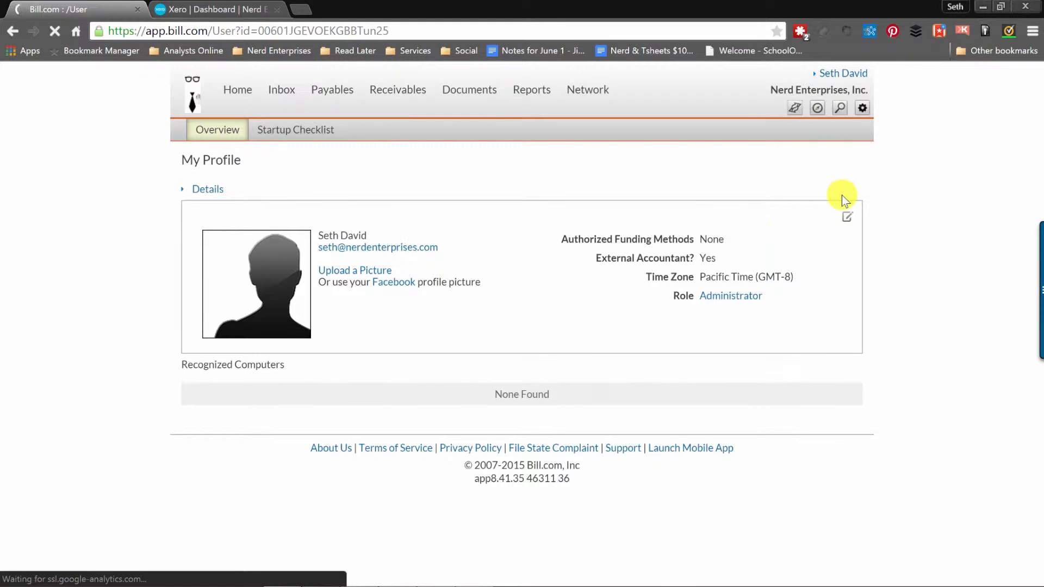
Go to Settings > Overview and open the Company Profile for editing.
{"action": "left_click", "coordinate": [847, 216]}
{"action": "mouse_move", "coordinate": [862, 108]}
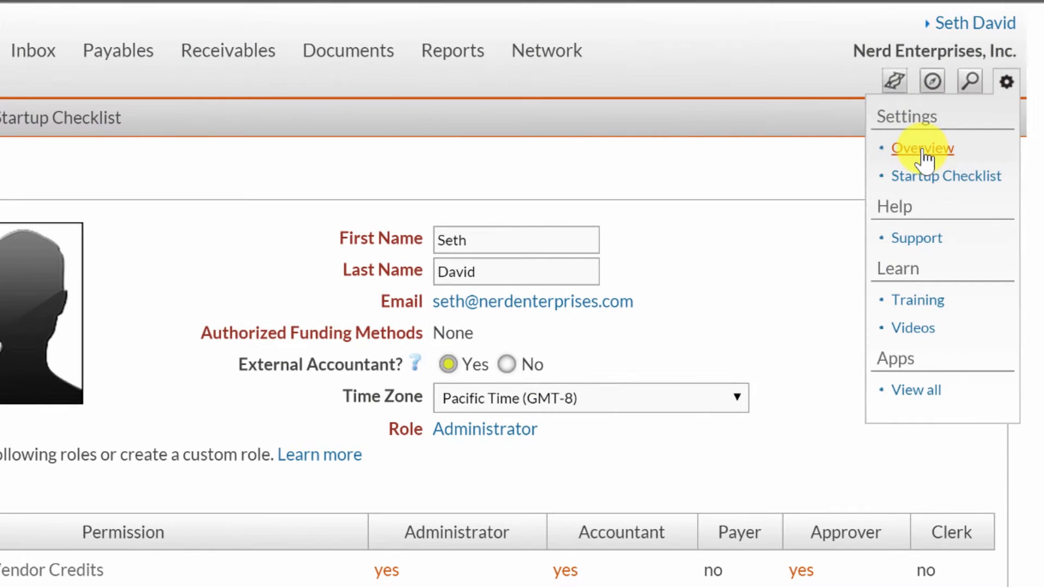
{"action": "left_click", "coordinate": [923, 150]}
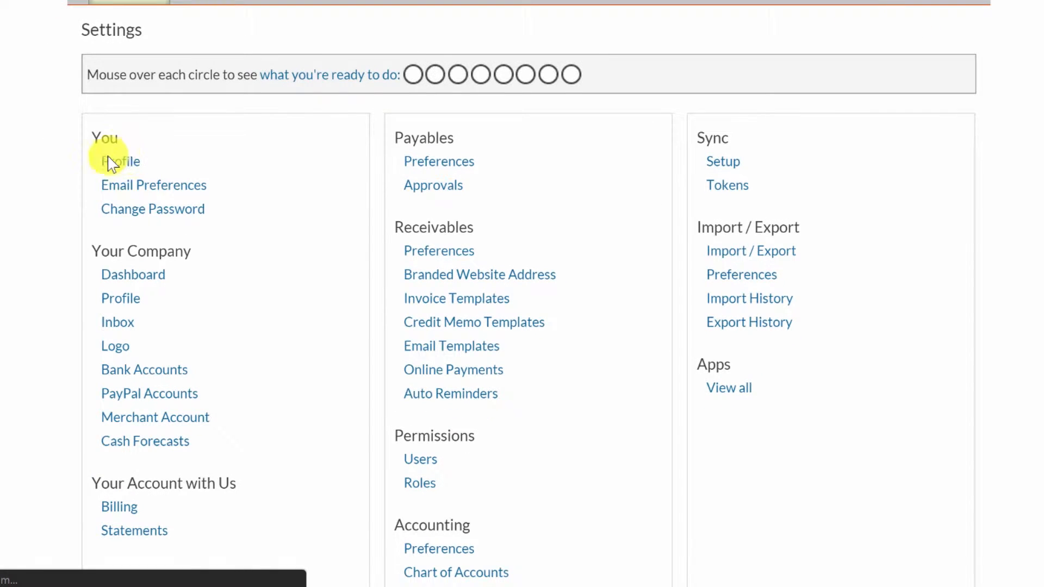
{"action": "left_click", "coordinate": [121, 299]}
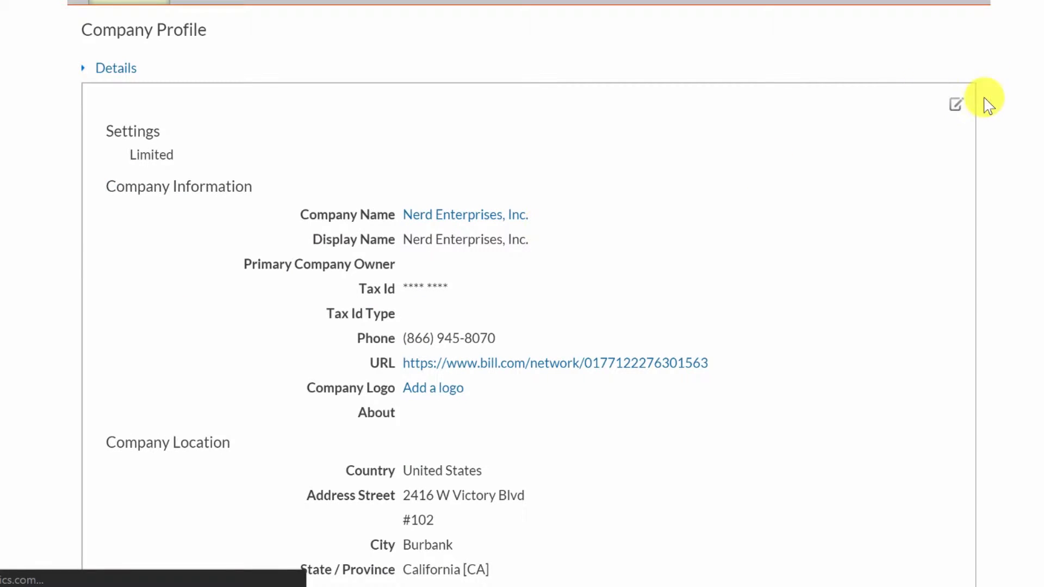
{"action": "left_click", "coordinate": [956, 106]}
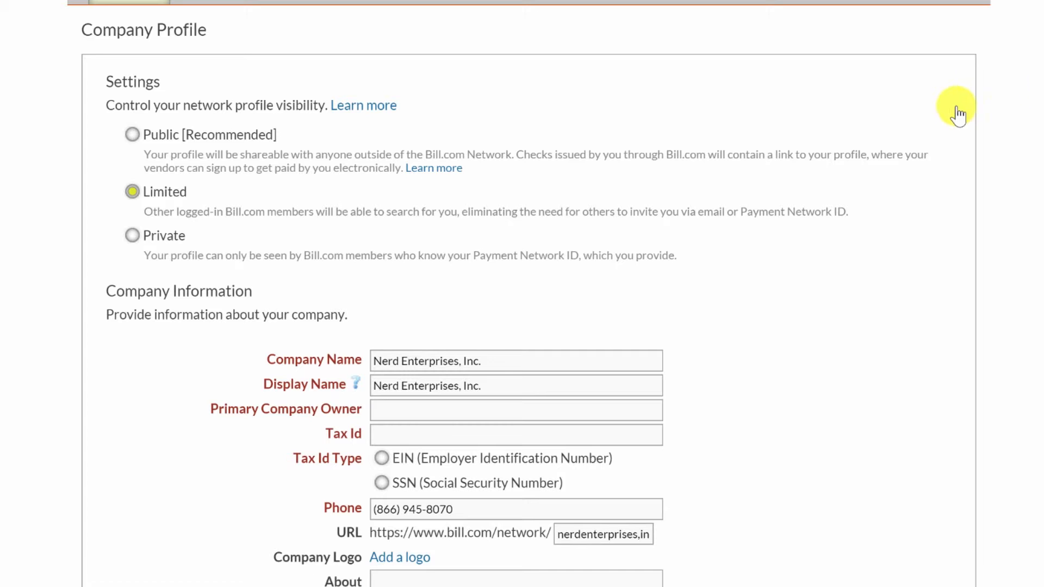
Append ' (Xero)' to the company name so it reads Nerd Enterprises, Inc. (Xero).
{"action": "left_click", "coordinate": [499, 361]}
{"action": "key", "text": "ctrl+a"}
{"action": "scroll", "coordinate": [16, 314], "scroll_direction": "down", "scroll_amount": 3}
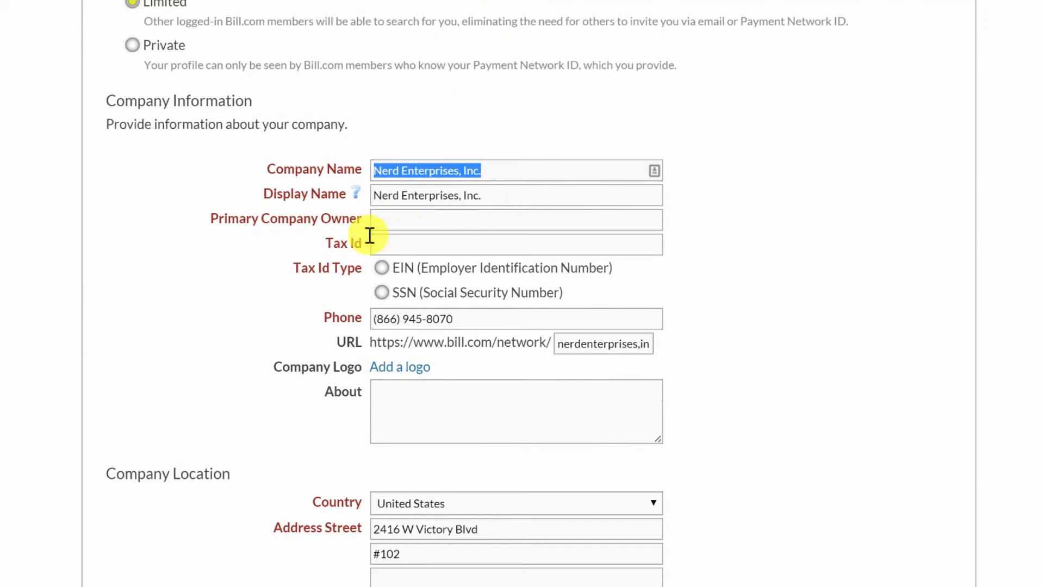
{"action": "left_click", "coordinate": [530, 169]}
{"action": "type", "text": "(Xero)"}
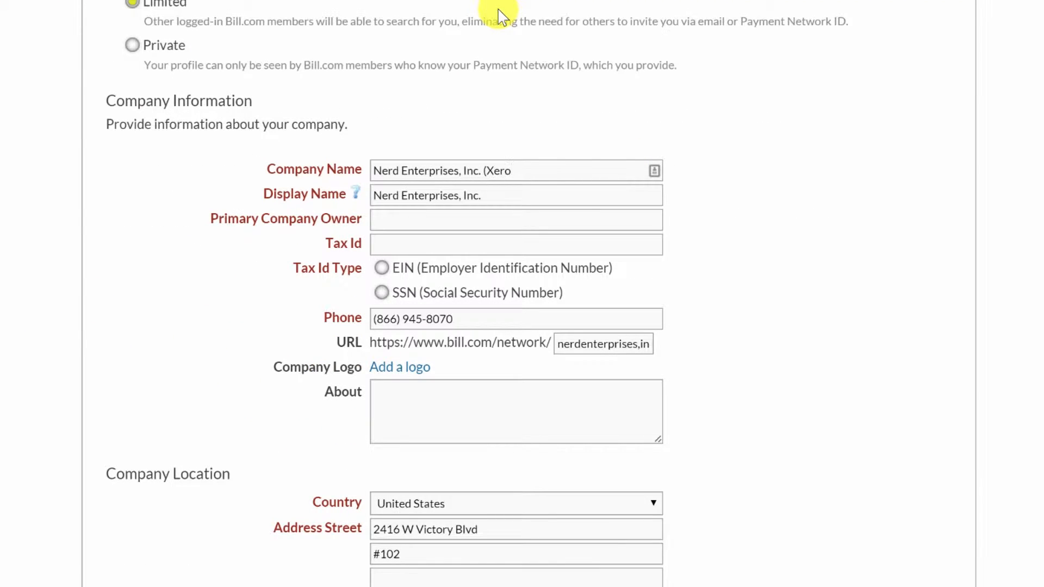
{"action": "key", "text": "Tab"}
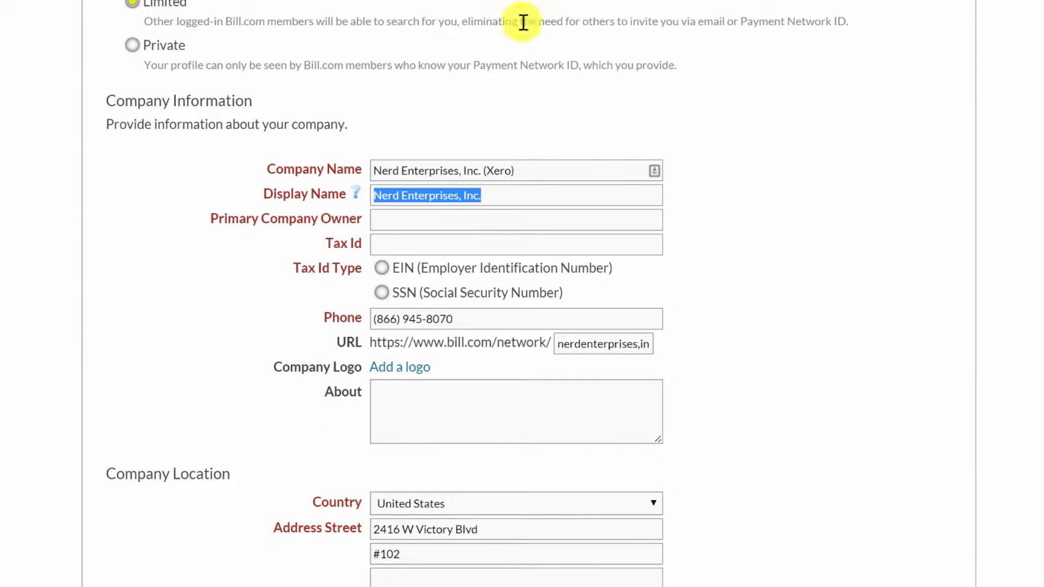
{"action": "left_click", "coordinate": [508, 191]}
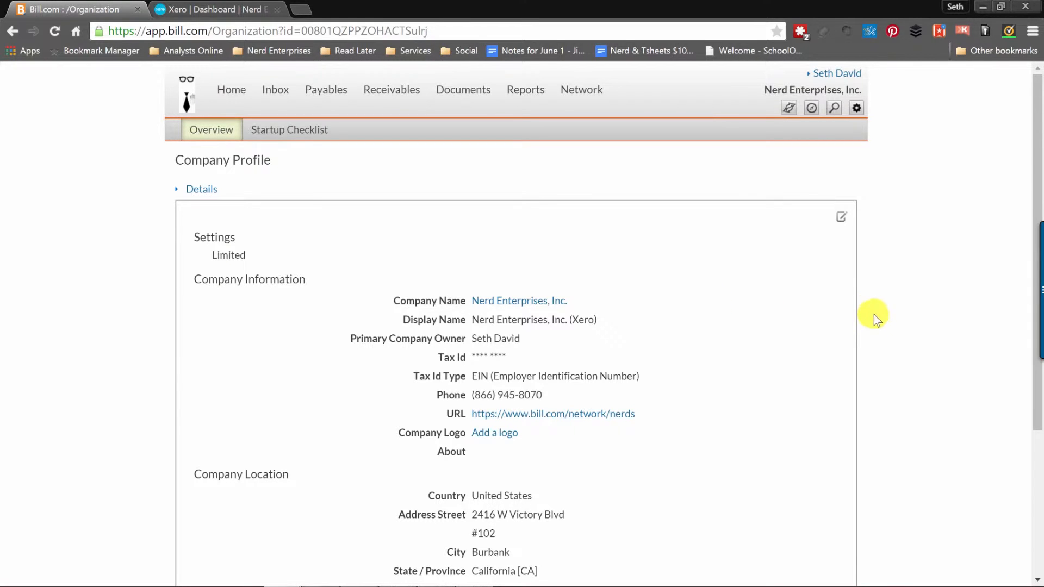
Open the Xero Setup page under Settings > Overview > Sync and start connecting to Xero.
{"action": "left_click", "coordinate": [857, 109]}
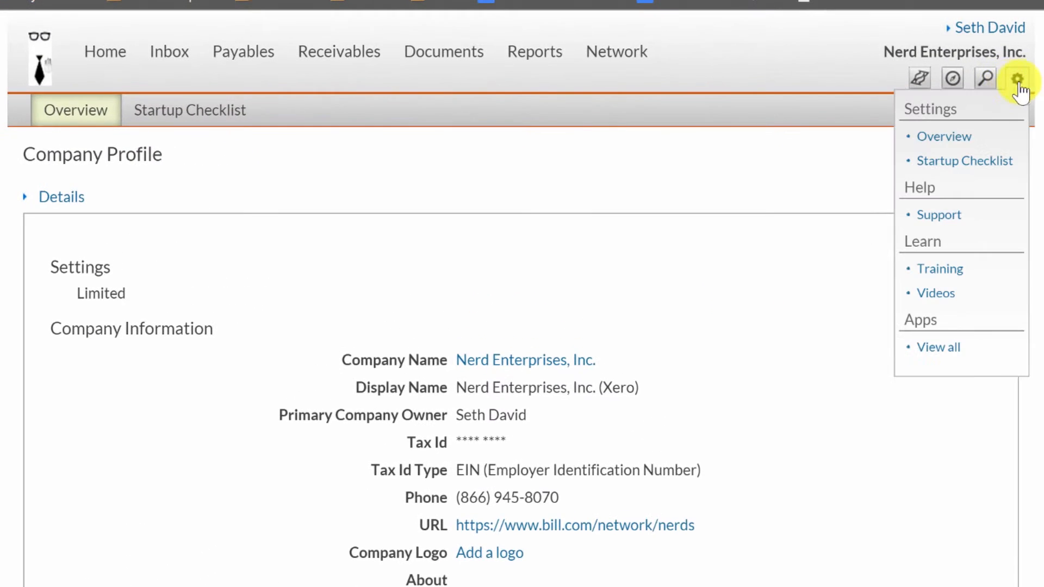
{"action": "left_click", "coordinate": [939, 143]}
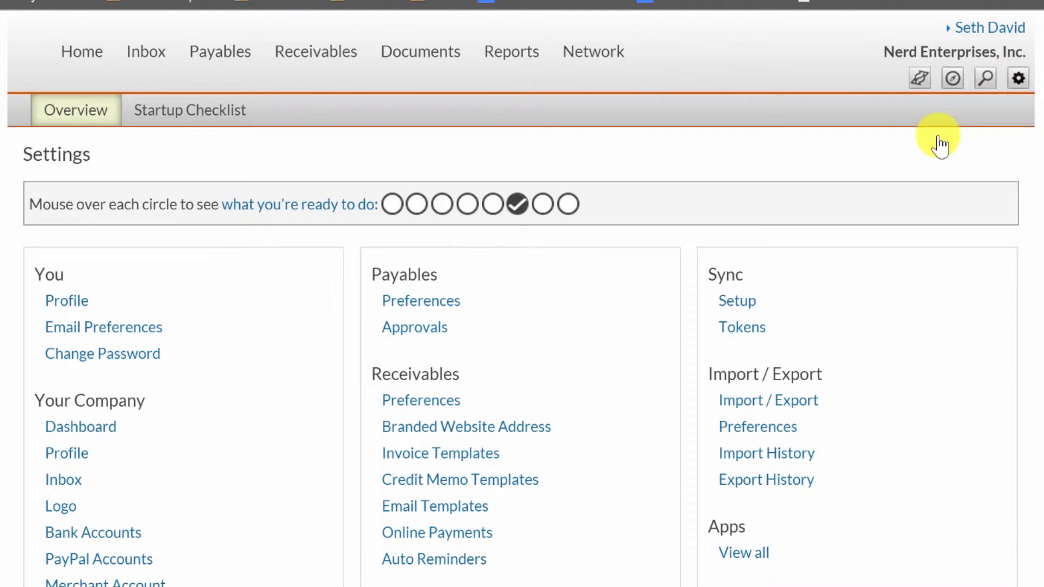
{"action": "left_click", "coordinate": [737, 302]}
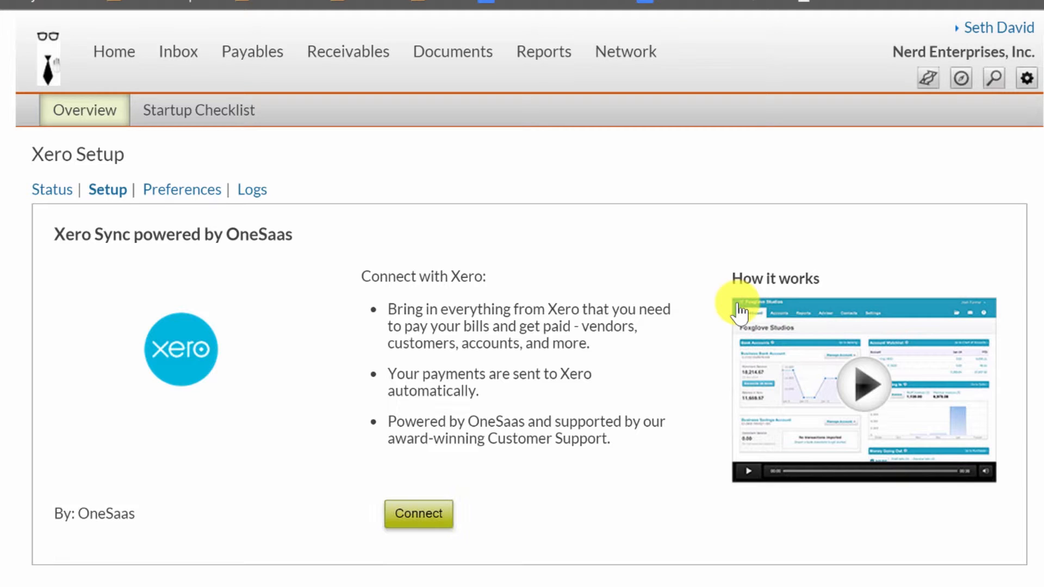
{"action": "left_click", "coordinate": [204, 234]}
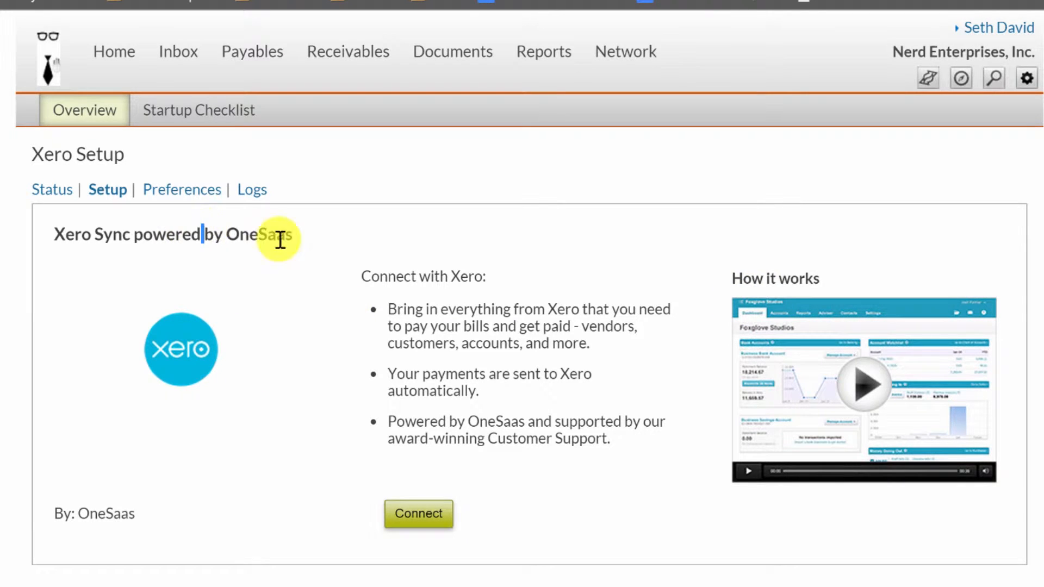
{"action": "left_click", "coordinate": [418, 522]}
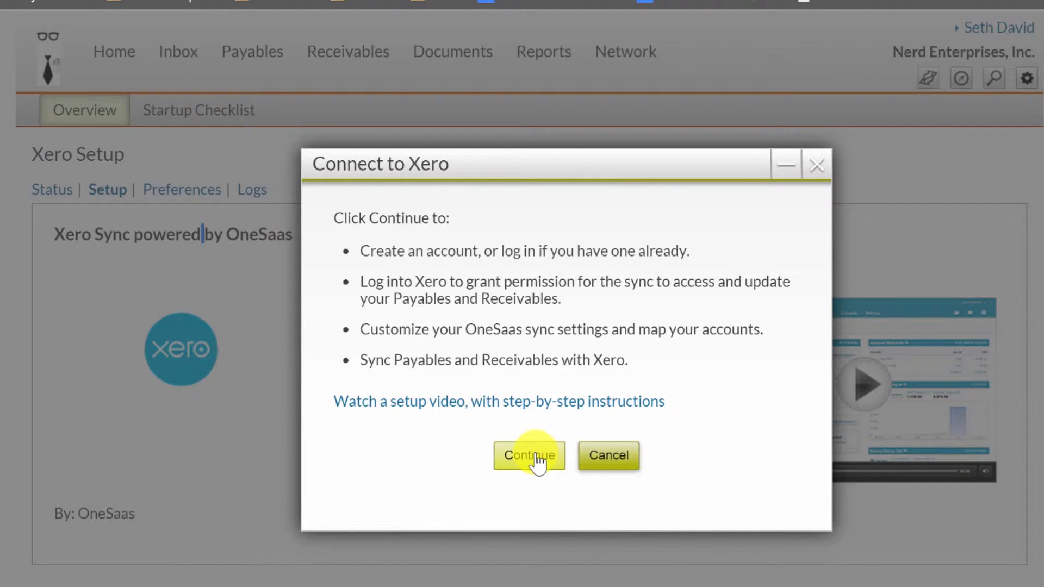
Continue in the Connect to Xero dialog to bring up the OneSaas sign-in page.
{"action": "left_click", "coordinate": [535, 459]}
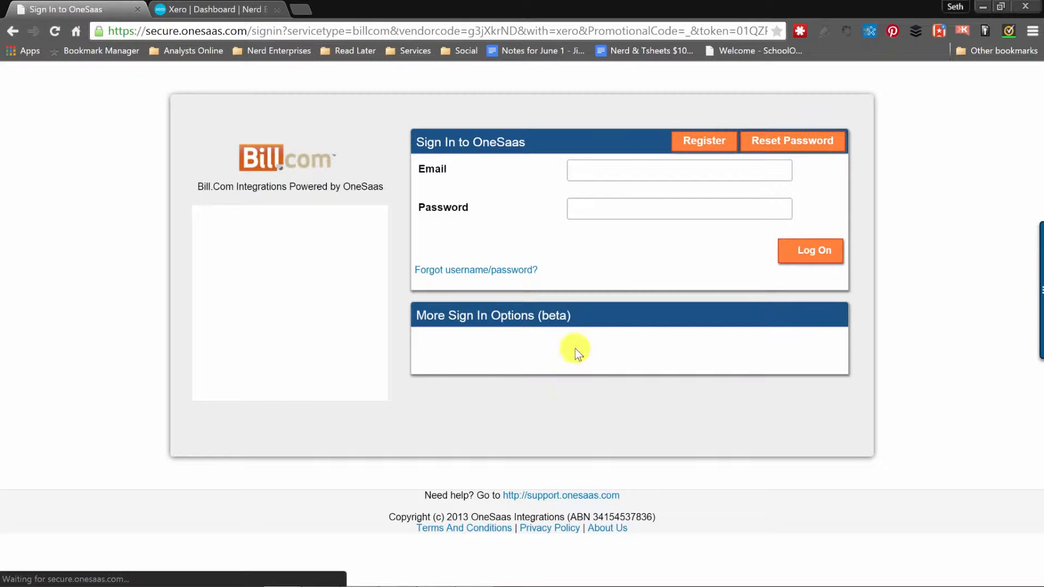
Switch from OneSaas sign-in to registering a new account and begin entering the company name.
{"action": "left_click", "coordinate": [589, 169]}
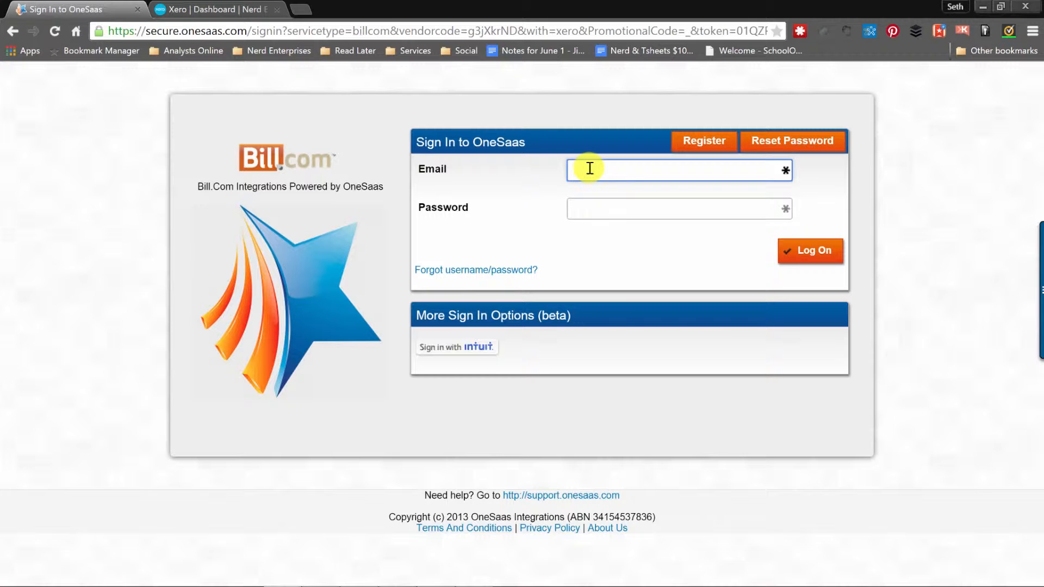
{"action": "left_click", "coordinate": [705, 144]}
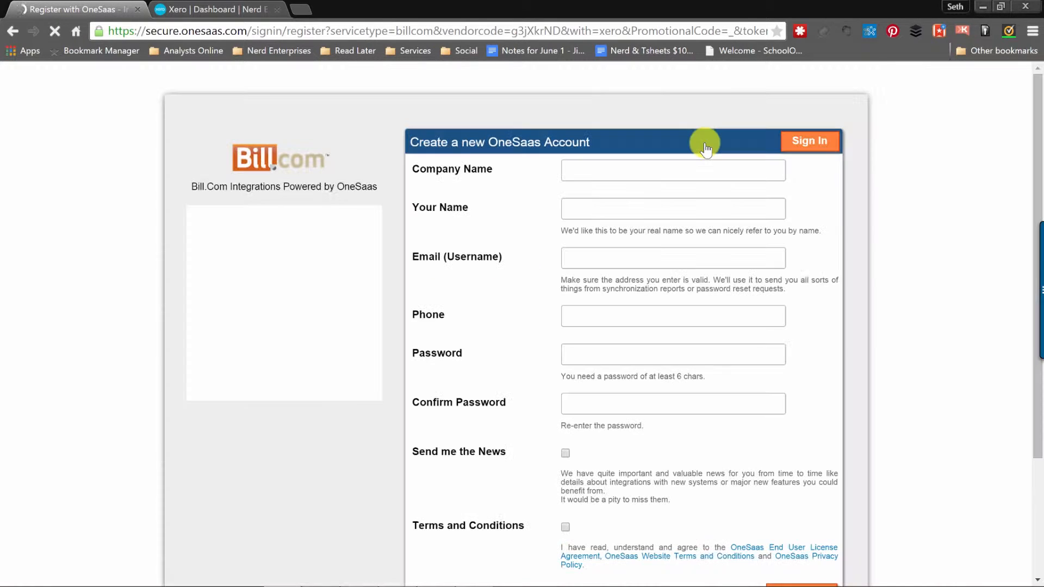
{"action": "left_click", "coordinate": [592, 163]}
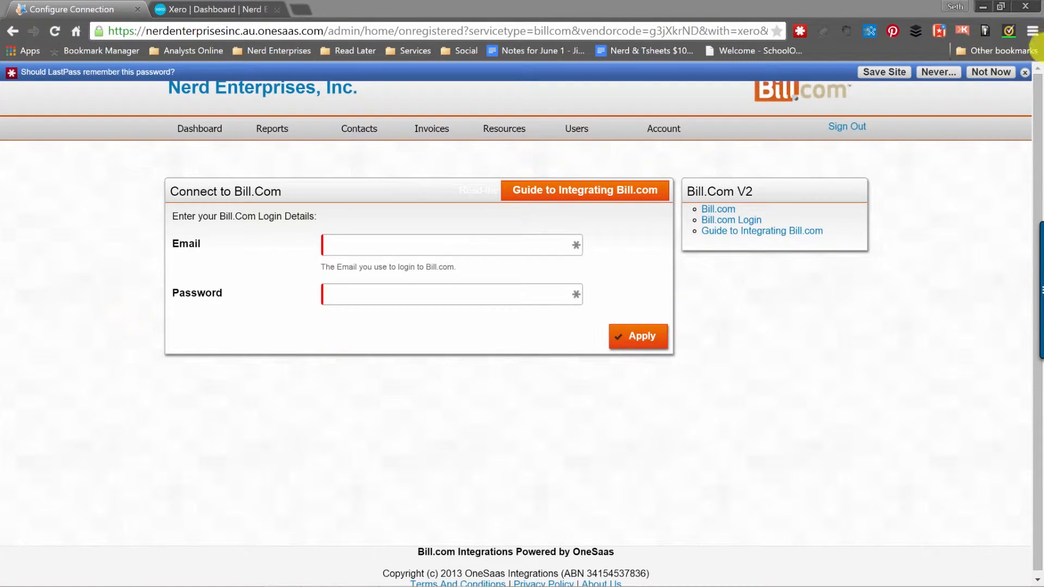
Dismiss the LastPass prompt and enter the Bill.com login email and password in OneSaas.
{"action": "left_click", "coordinate": [1025, 73]}
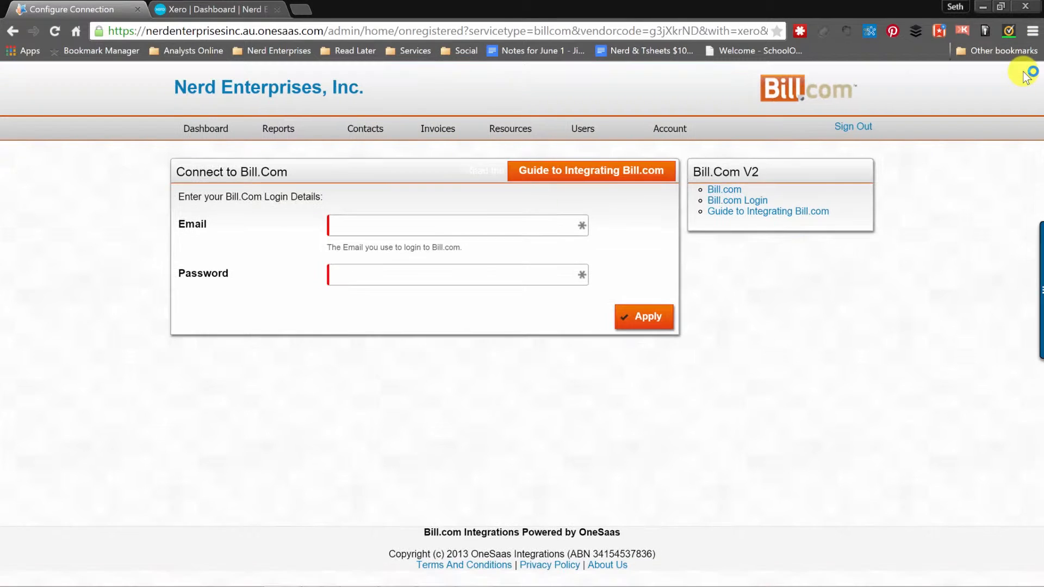
{"action": "left_click", "coordinate": [375, 228]}
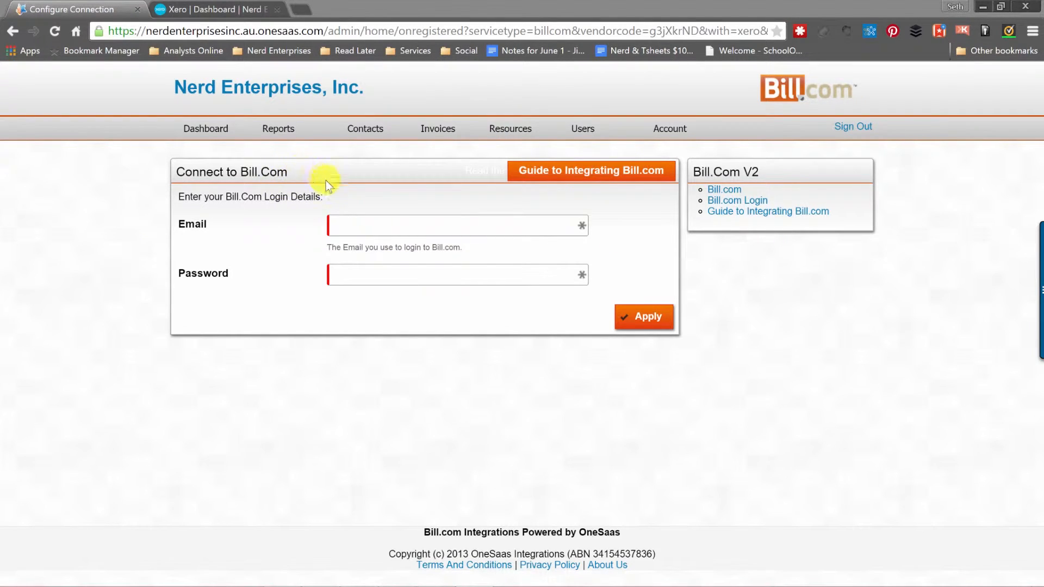
{"action": "left_click", "coordinate": [262, 196]}
{"action": "left_click_drag", "start_coordinate": [296, 195], "coordinate": [177, 198]}
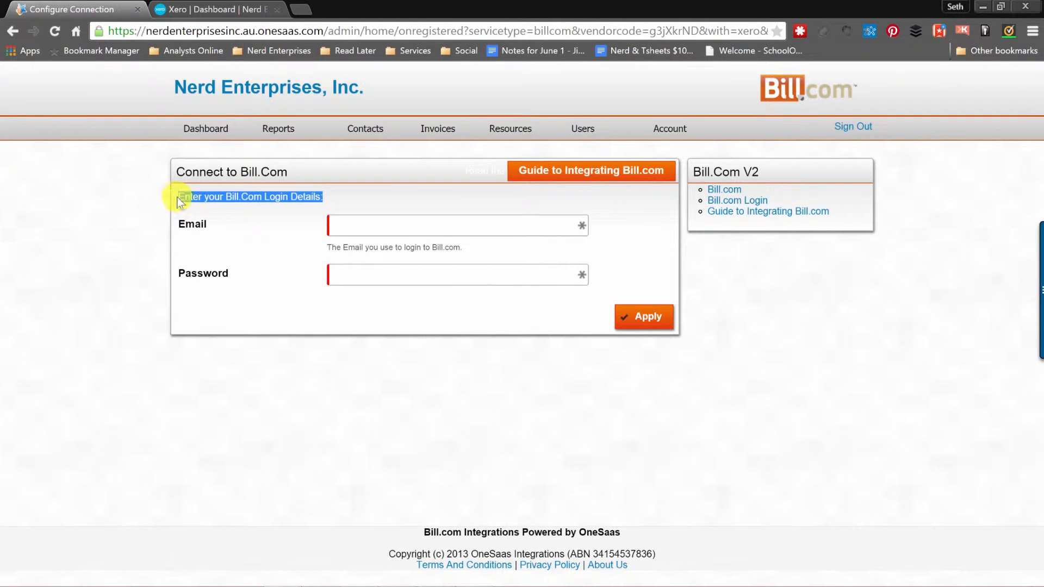
{"action": "left_click", "coordinate": [356, 227]}
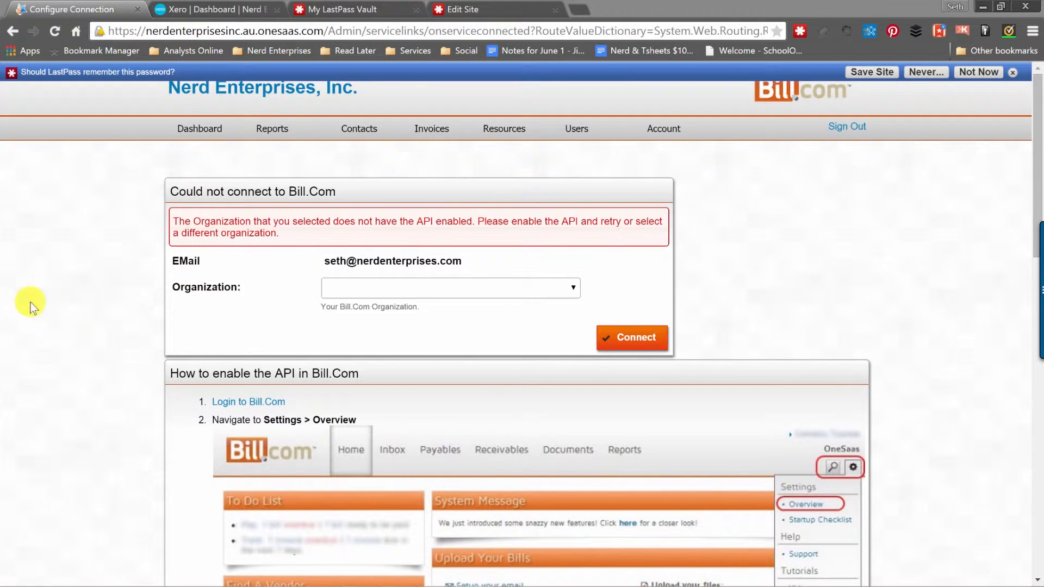
Connect the chosen Bill.com organization to reach the Nerd Enterprises, Inc. Cloud Integrations page.
{"action": "left_click", "coordinate": [501, 289]}
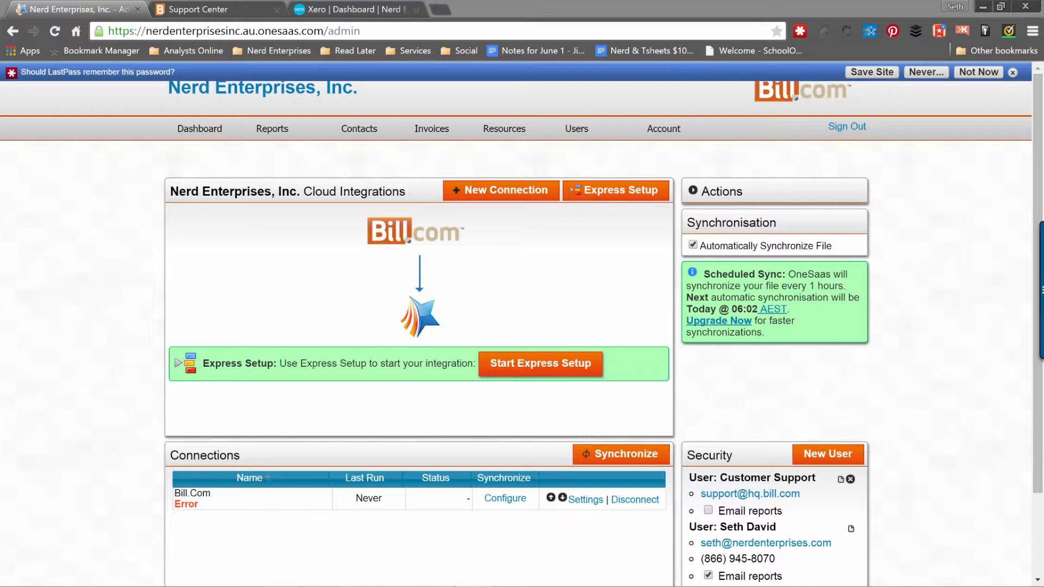
Check the Xero sync help articles, then start Express Setup from the OneSaas admin dashboard.
{"action": "left_click", "coordinate": [196, 9]}
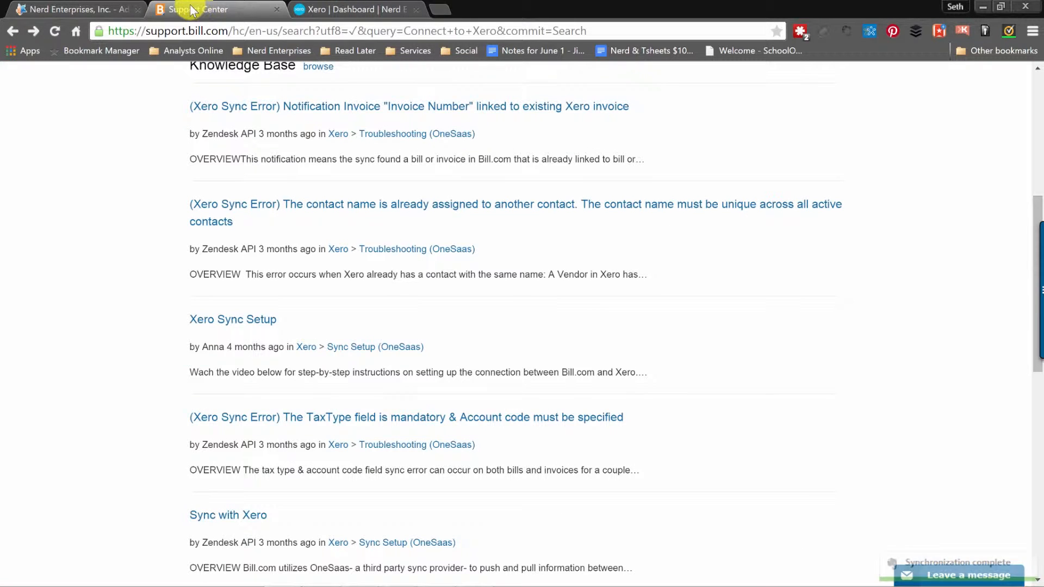
{"action": "left_click", "coordinate": [99, 10]}
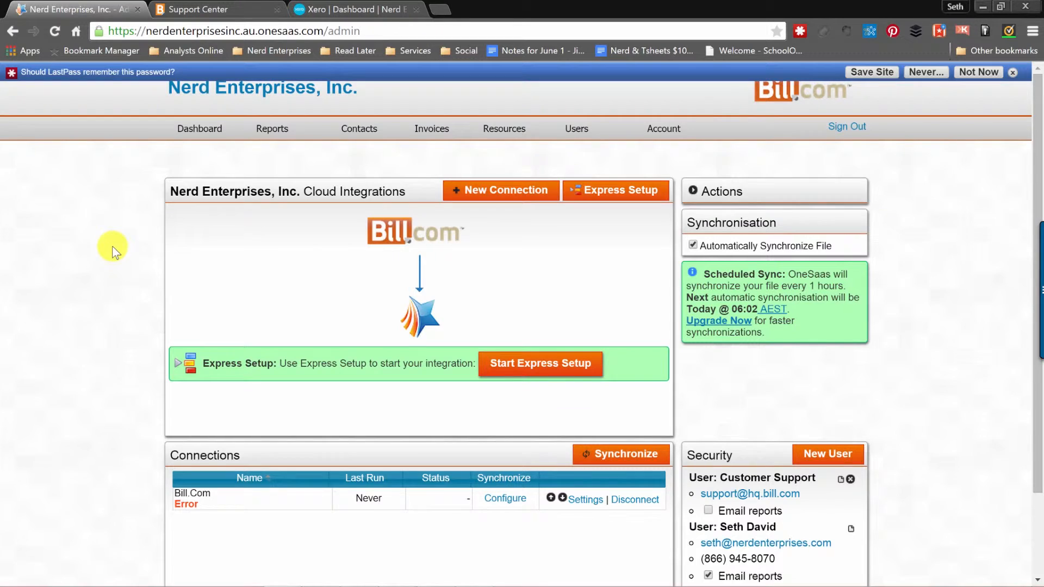
{"action": "scroll", "coordinate": [113, 249], "scroll_direction": "down", "scroll_amount": 3}
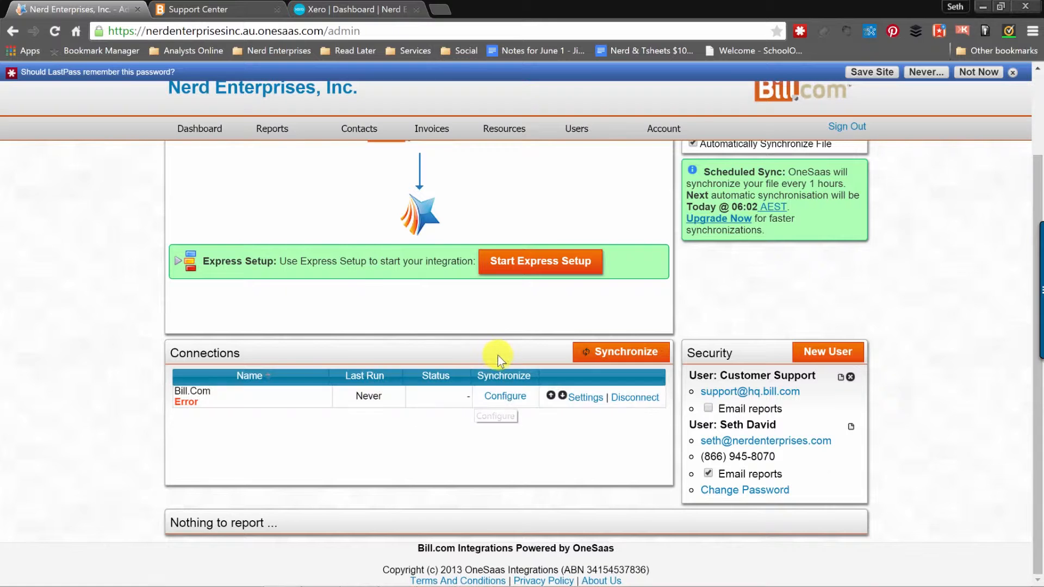
{"action": "scroll", "coordinate": [497, 354], "scroll_direction": "up", "scroll_amount": 3}
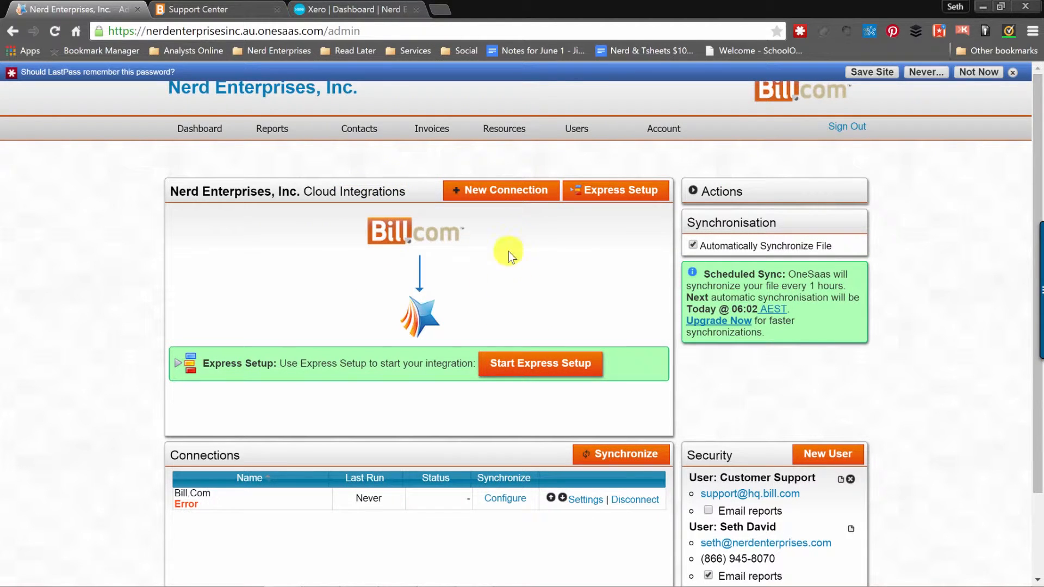
{"action": "left_click", "coordinate": [525, 364]}
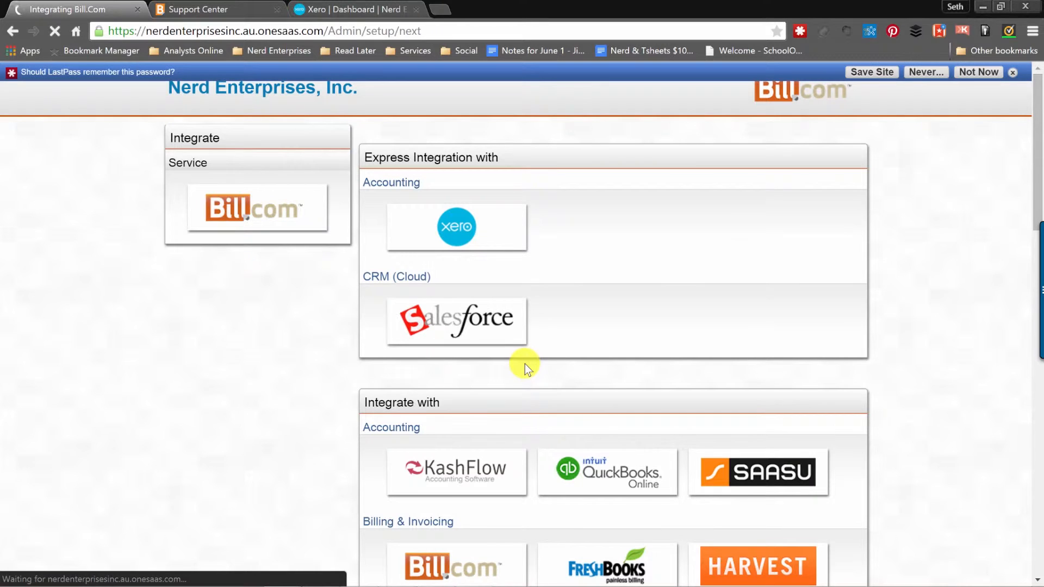
Pick Xero as the Express Integration partner and proceed to Xero's authorization page.
{"action": "left_click", "coordinate": [460, 234]}
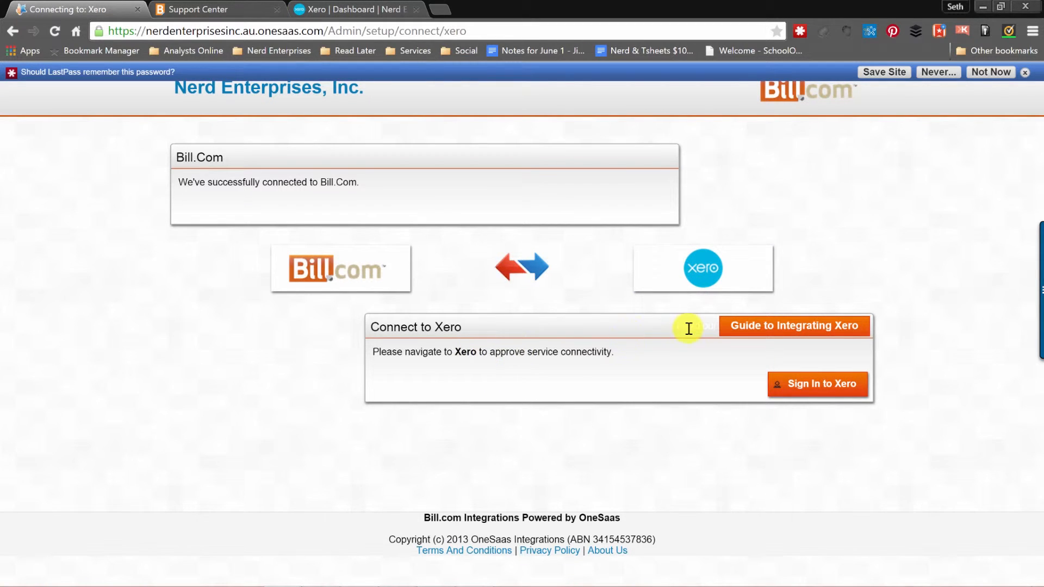
{"action": "left_click", "coordinate": [805, 384]}
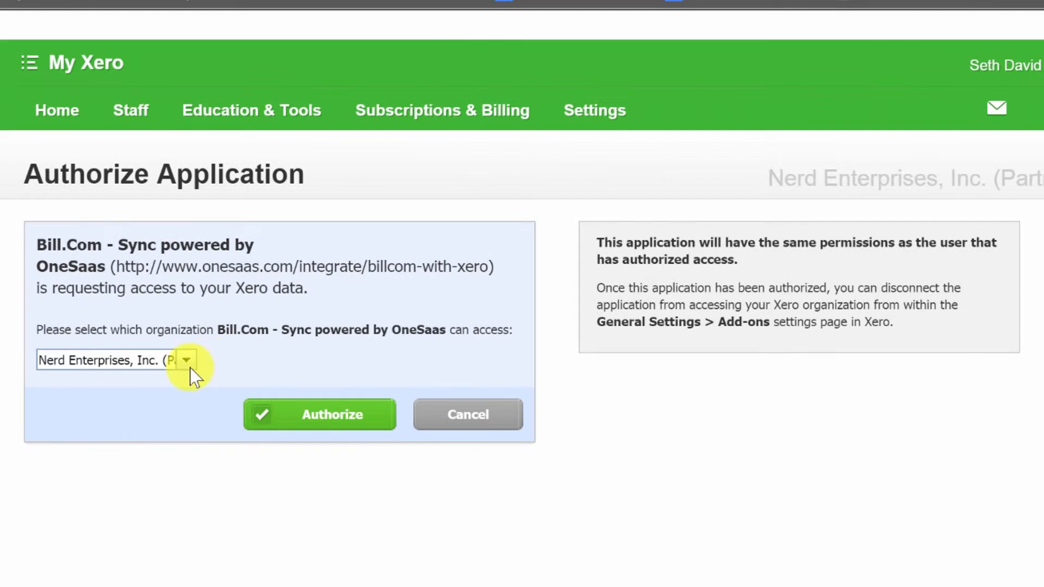
Authorize the Bill.com sync for the Xero organization Nerd Enterprises, Inc. (Partner).
{"action": "left_click", "coordinate": [186, 360]}
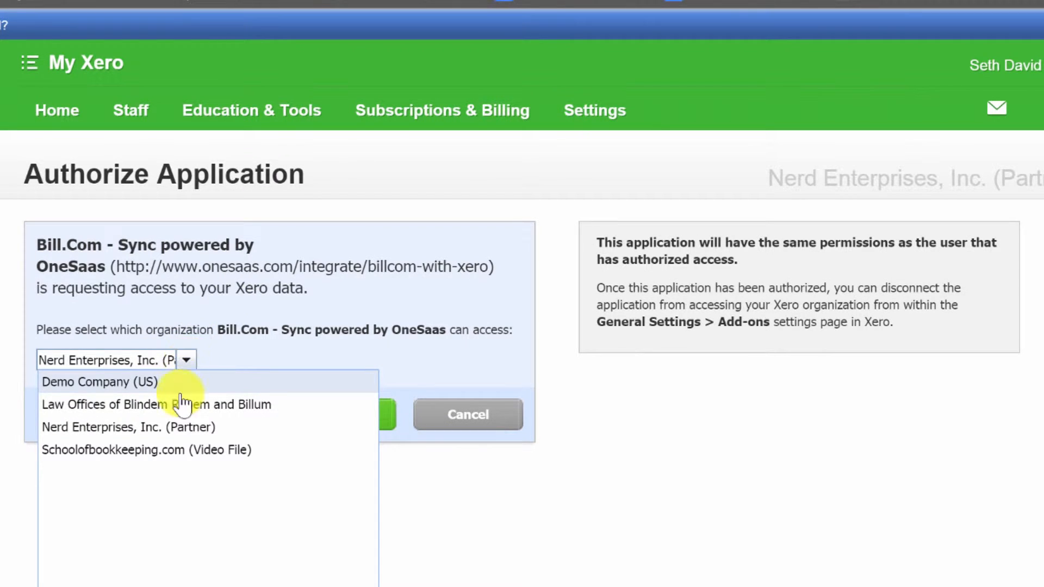
{"action": "left_click", "coordinate": [138, 430]}
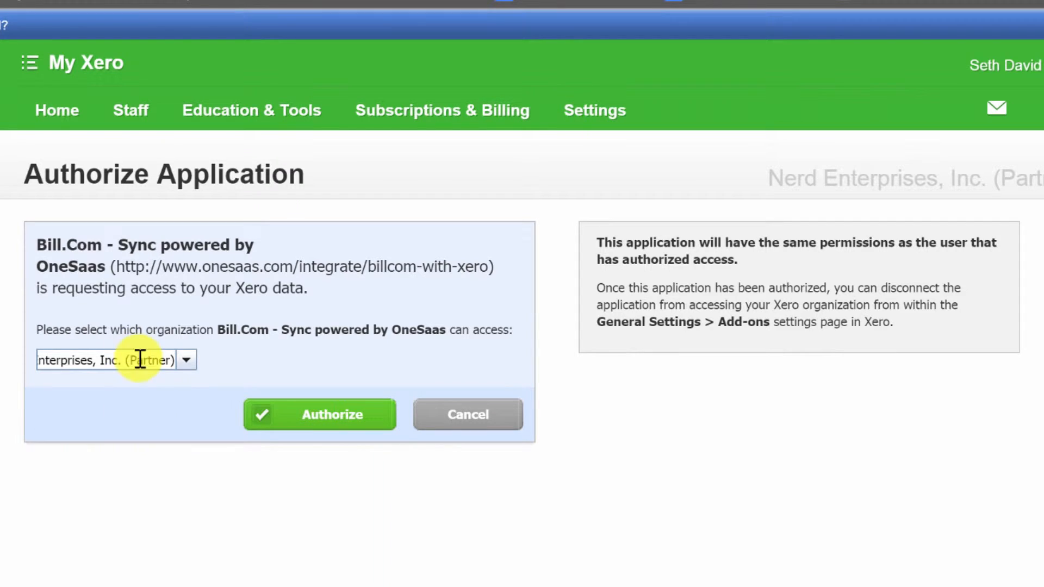
{"action": "left_click", "coordinate": [337, 416]}
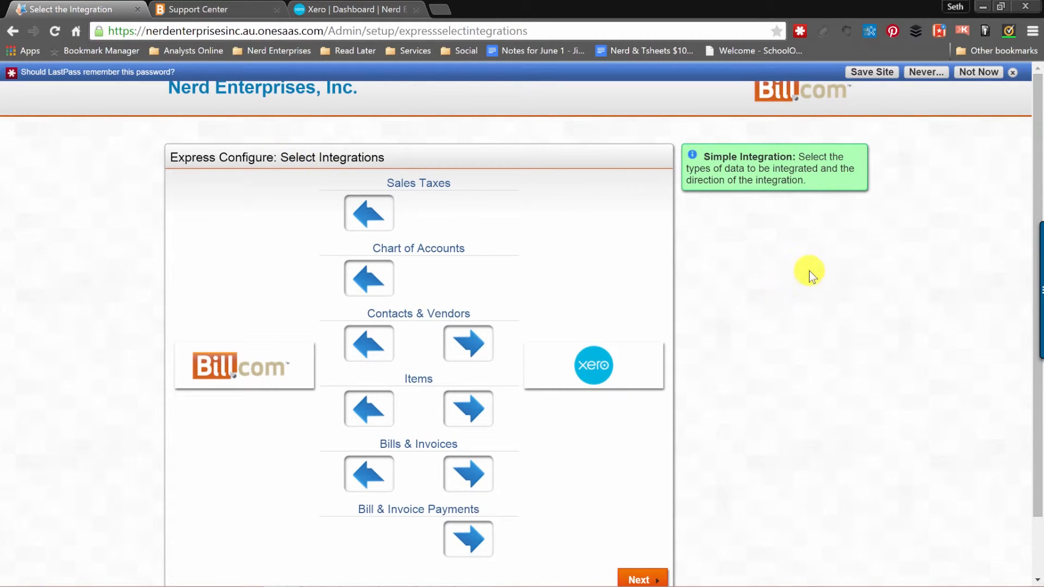
Review the Bill.com–Xero sync directions, leaving Bill & Invoice Payments enabled.
{"action": "scroll", "coordinate": [809, 272], "scroll_direction": "down", "scroll_amount": 1}
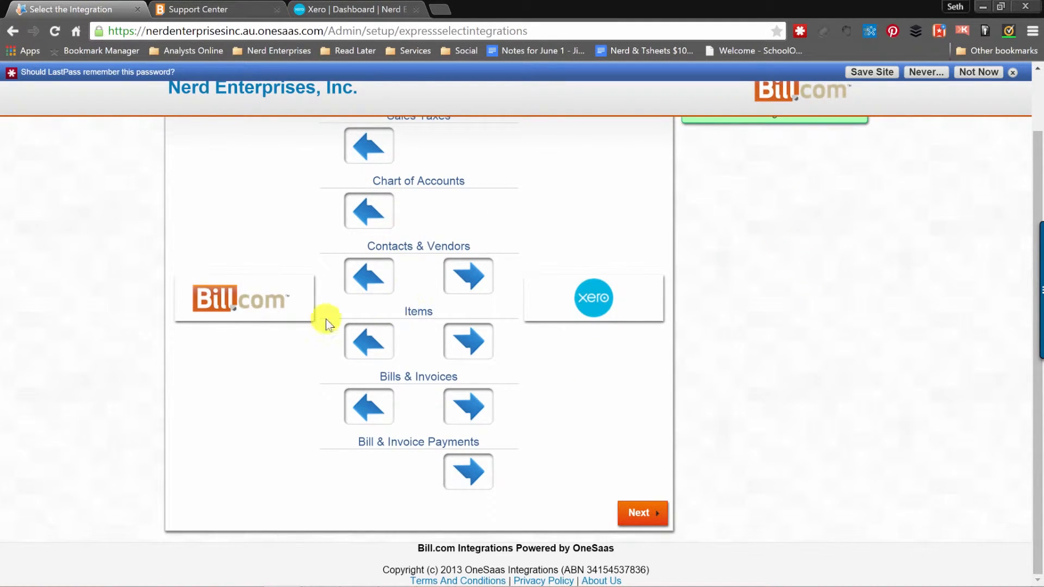
{"action": "scroll", "coordinate": [566, 379], "scroll_direction": "up", "scroll_amount": 1}
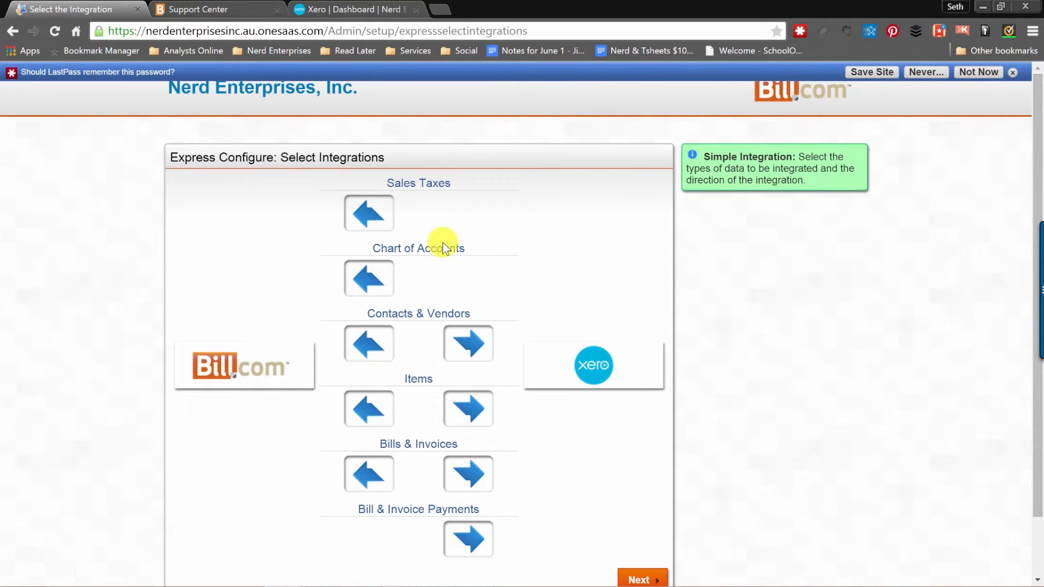
{"action": "scroll", "coordinate": [468, 261], "scroll_direction": "down", "scroll_amount": 1}
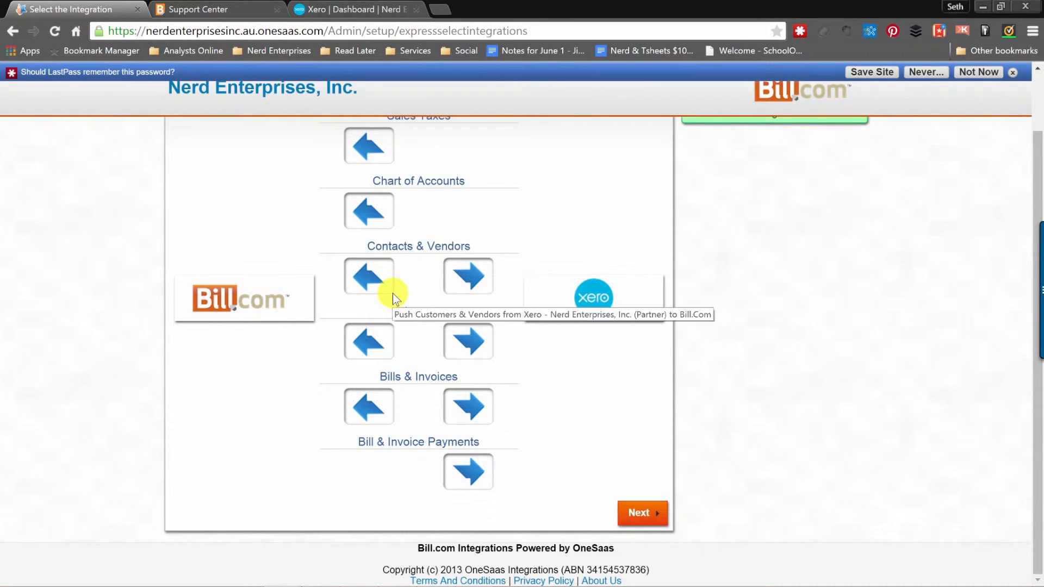
{"action": "scroll", "coordinate": [433, 262], "scroll_direction": "up", "scroll_amount": 1}
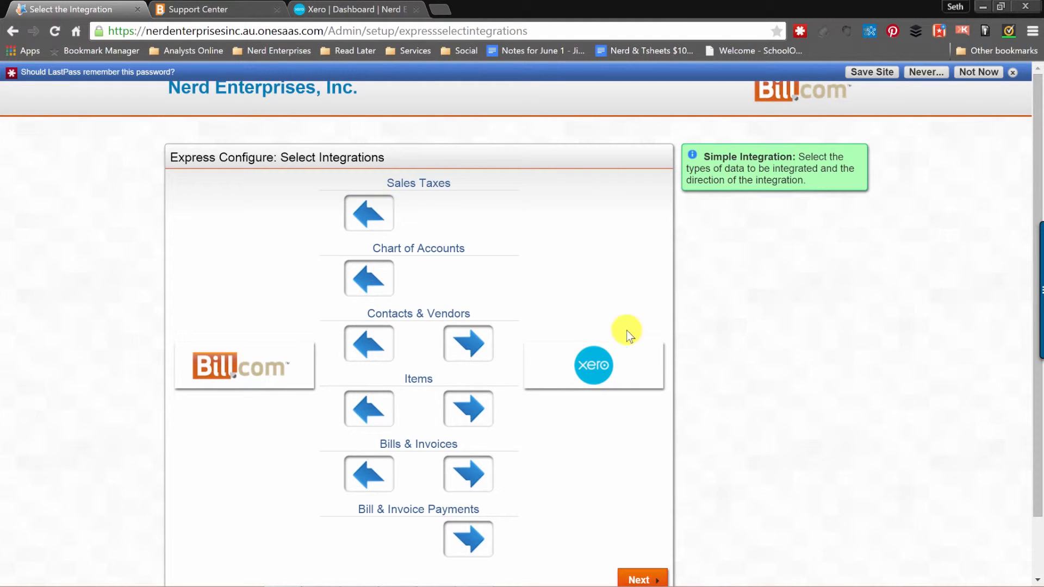
{"action": "scroll", "coordinate": [435, 272], "scroll_direction": "down", "scroll_amount": 1}
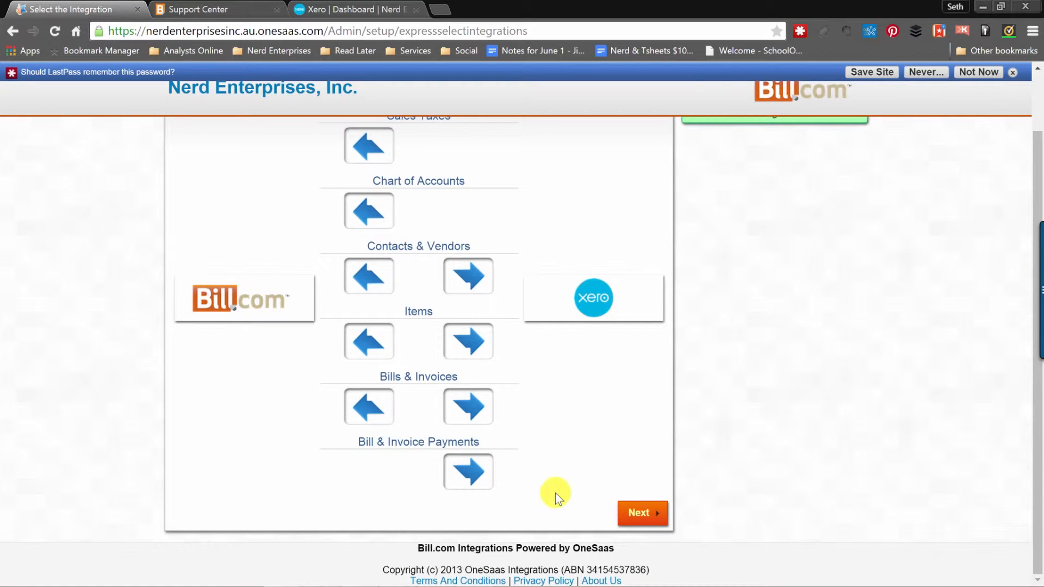
{"action": "left_click", "coordinate": [475, 472]}
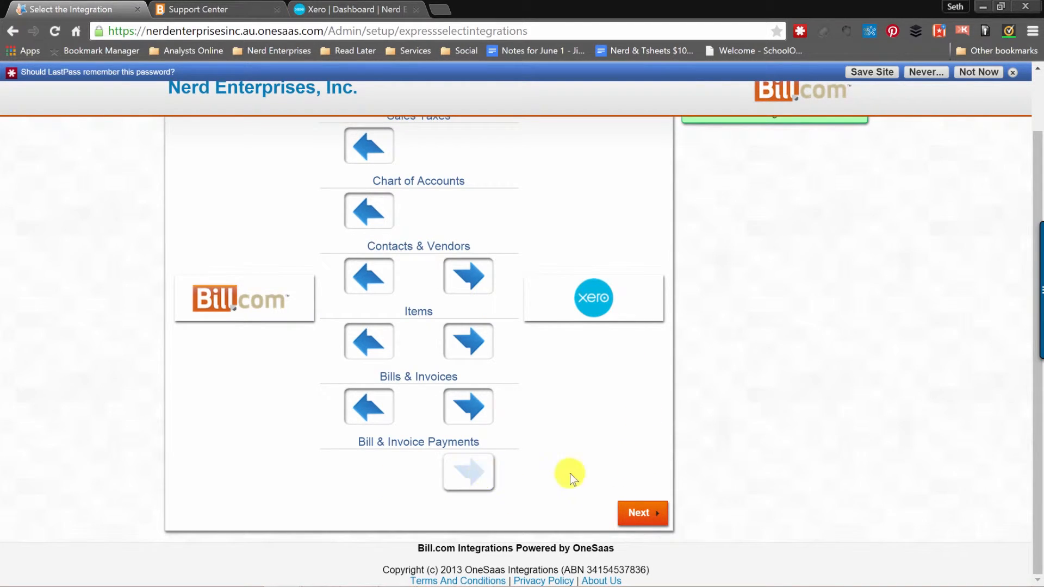
{"action": "left_click", "coordinate": [466, 462]}
Accept the configured integration directions and continue to the Bill.Com properties page.
{"action": "scroll", "coordinate": [408, 371], "scroll_direction": "up", "scroll_amount": 2}
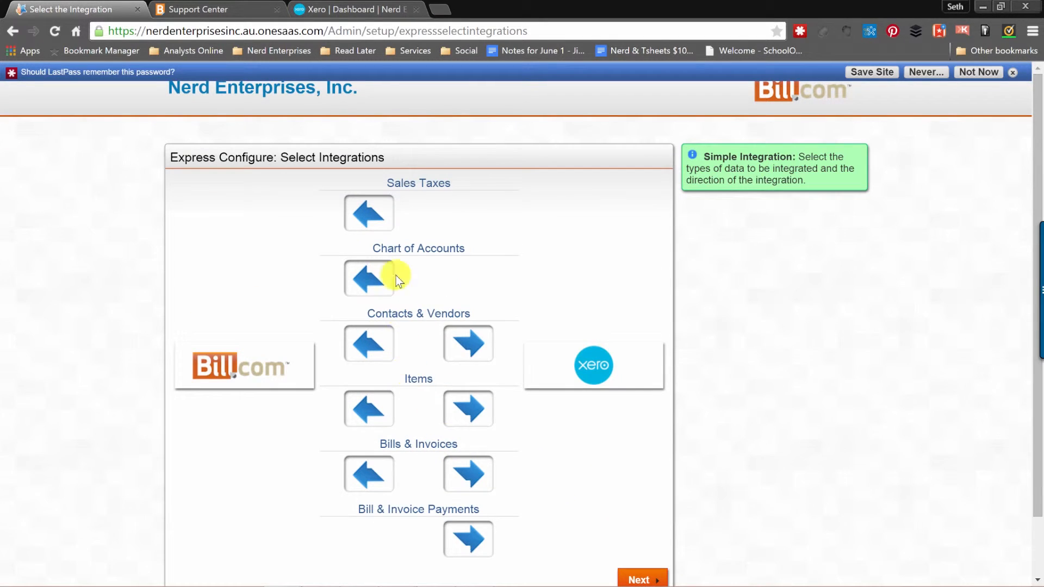
{"action": "left_click", "coordinate": [364, 224]}
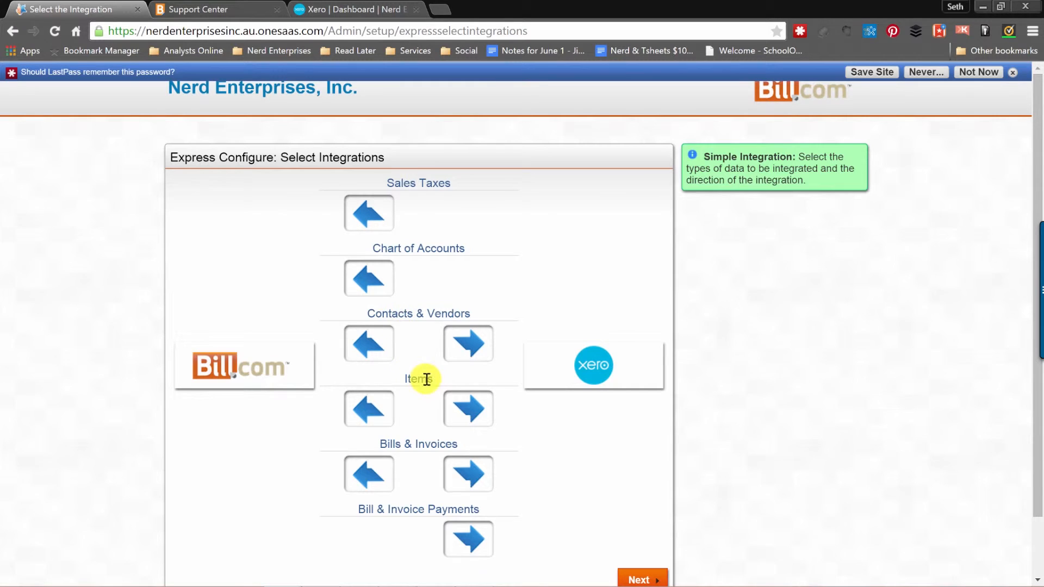
{"action": "scroll", "coordinate": [426, 377], "scroll_direction": "down", "scroll_amount": 2}
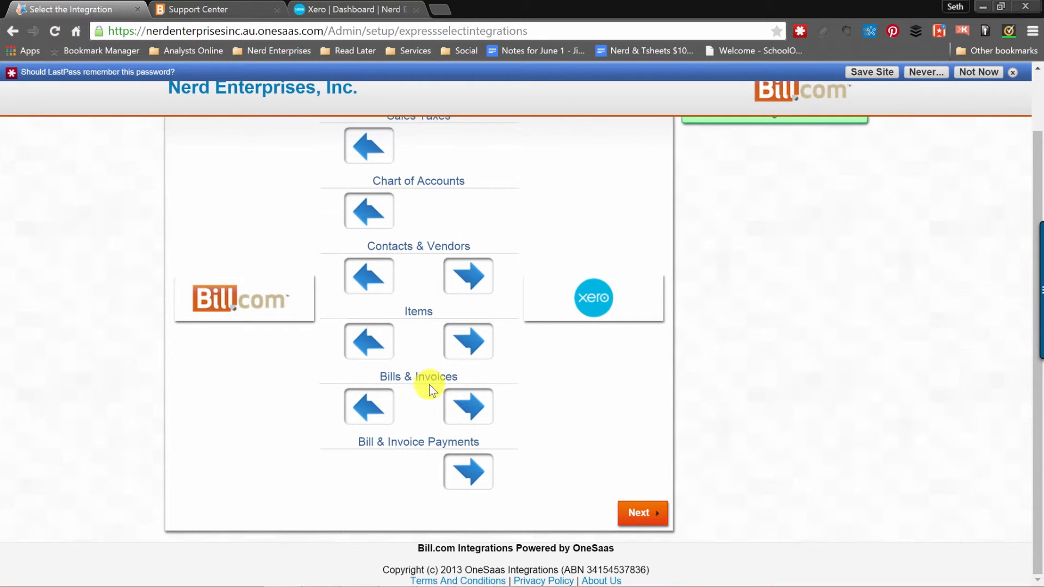
{"action": "left_click", "coordinate": [639, 516]}
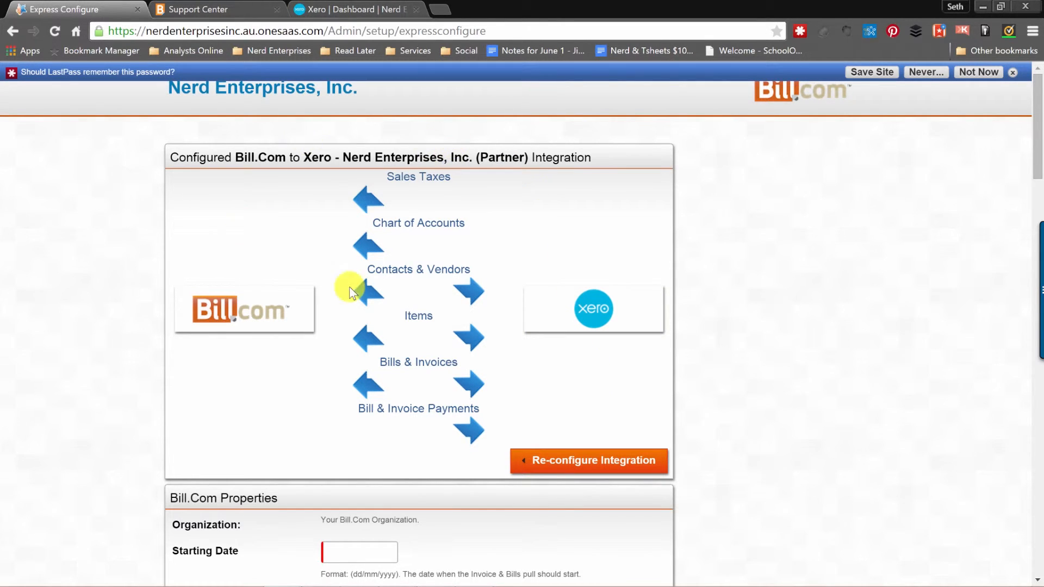
{"action": "scroll", "coordinate": [789, 283], "scroll_direction": "down", "scroll_amount": 4}
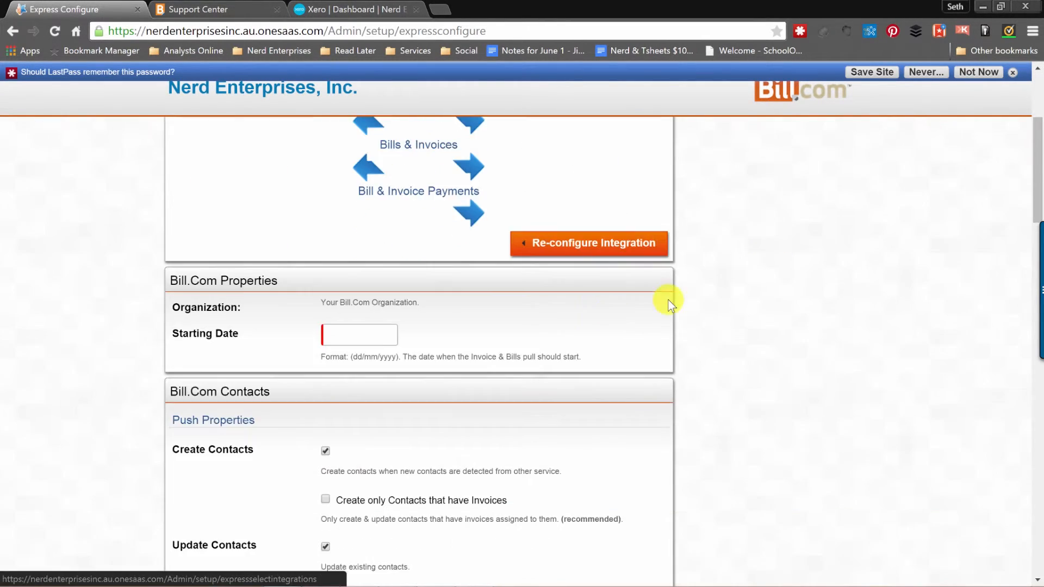
Set the sync Starting Date to 01/01/2015.
{"action": "left_click", "coordinate": [344, 336]}
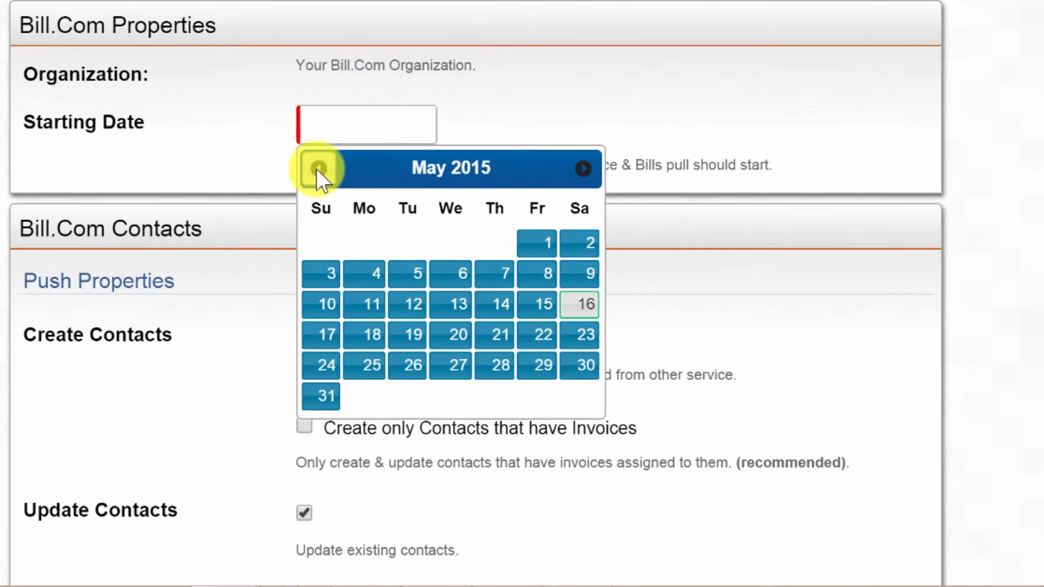
{"action": "left_click", "coordinate": [332, 346]}
{"action": "left_click", "coordinate": [332, 346]}
{"action": "left_click", "coordinate": [332, 346]}
{"action": "left_click", "coordinate": [332, 345]}
{"action": "left_click", "coordinate": [332, 346]}
{"action": "left_click", "coordinate": [582, 168]}
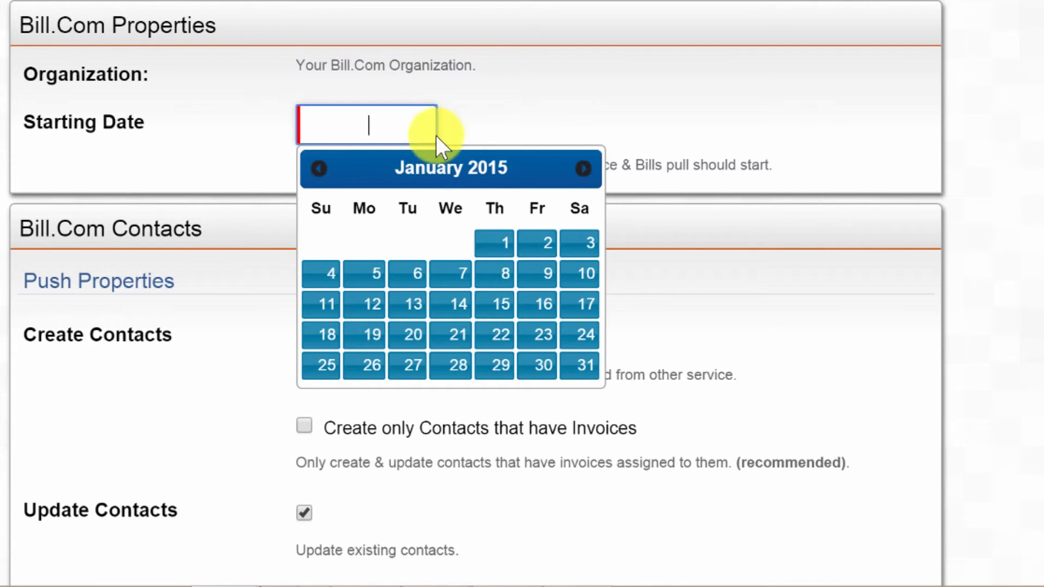
{"action": "left_click", "coordinate": [504, 255]}
Review the remaining properties: Tax Codes United States, USD, and Supplier as default contact type.
{"action": "scroll", "coordinate": [207, 273], "scroll_direction": "down", "scroll_amount": 5}
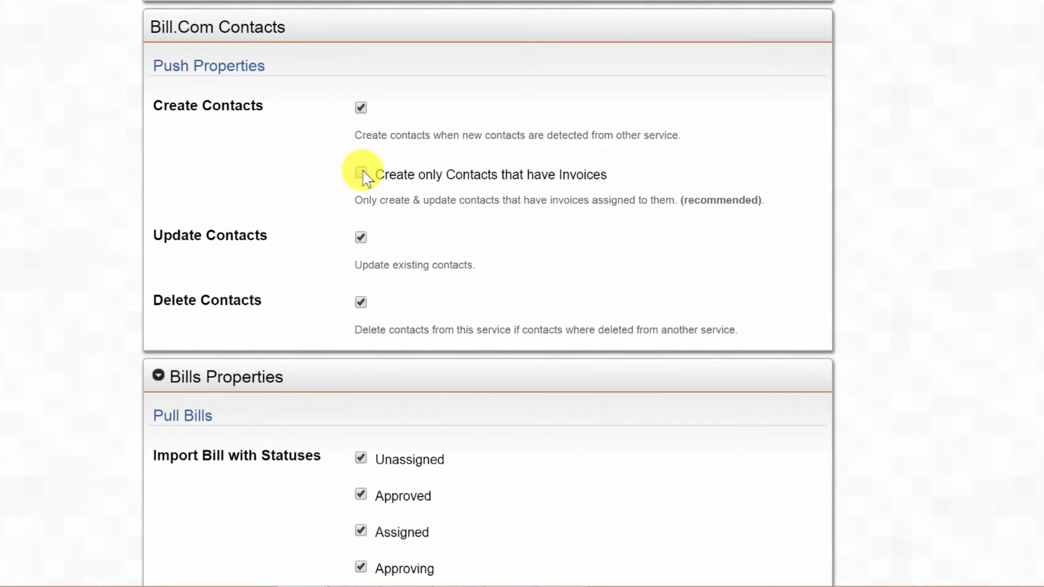
{"action": "scroll", "coordinate": [565, 204], "scroll_direction": "down", "scroll_amount": 2}
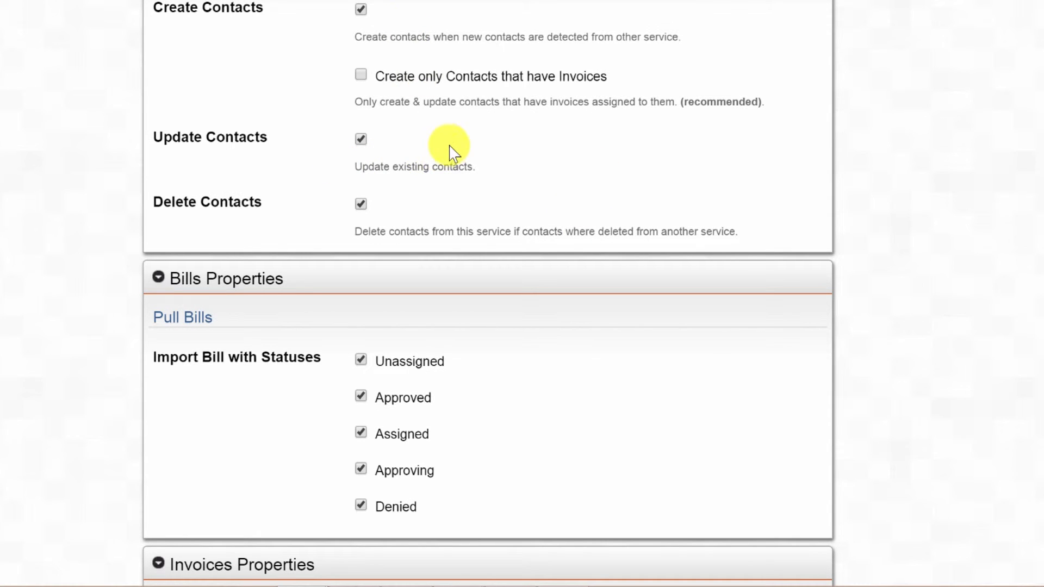
{"action": "scroll", "coordinate": [451, 219], "scroll_direction": "down", "scroll_amount": 4}
{"action": "scroll", "coordinate": [451, 220], "scroll_direction": "down", "scroll_amount": 2}
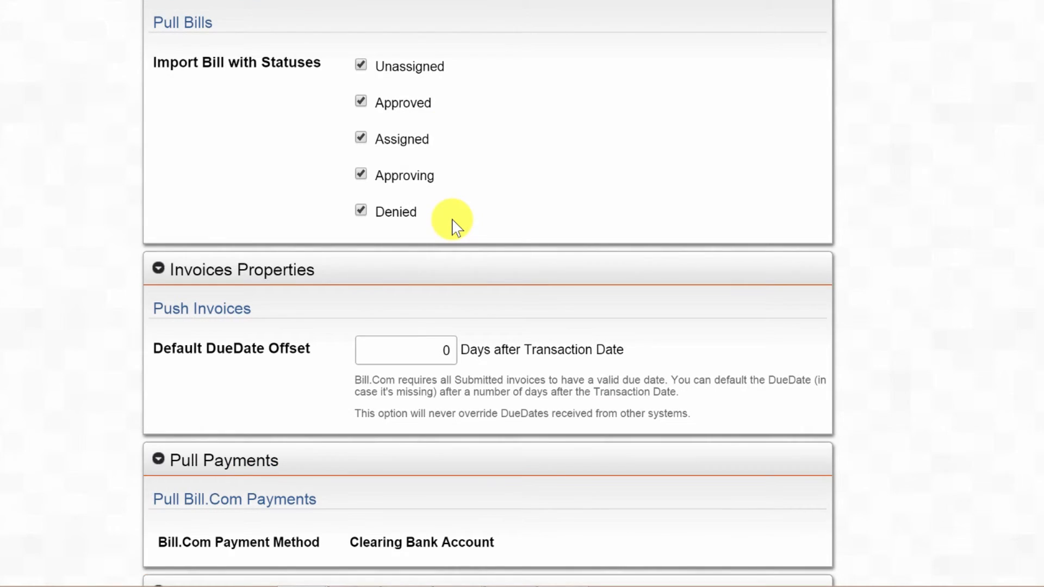
{"action": "scroll", "coordinate": [452, 225], "scroll_direction": "down", "scroll_amount": 4}
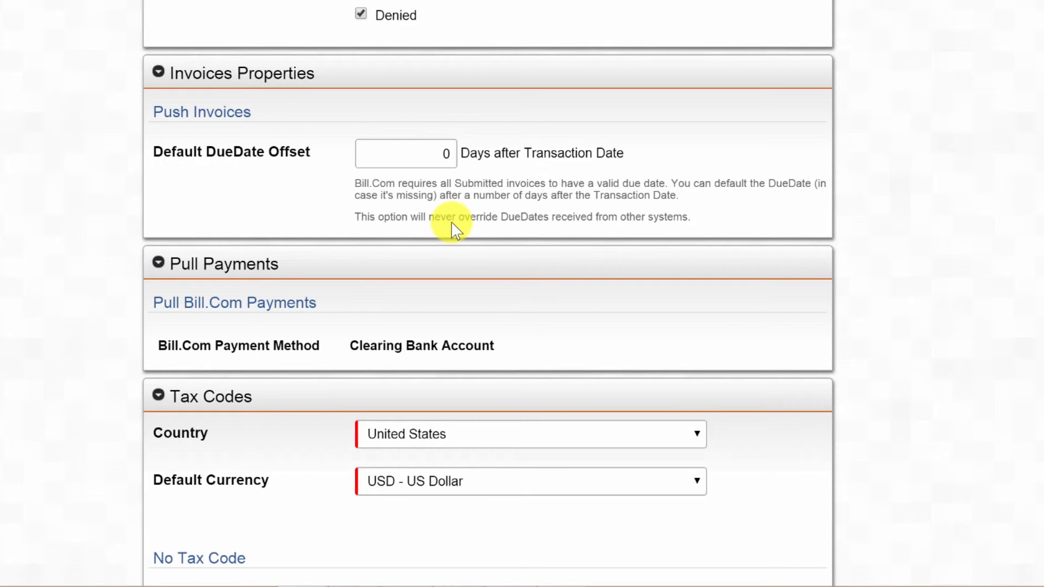
{"action": "scroll", "coordinate": [455, 223], "scroll_direction": "down", "scroll_amount": 2}
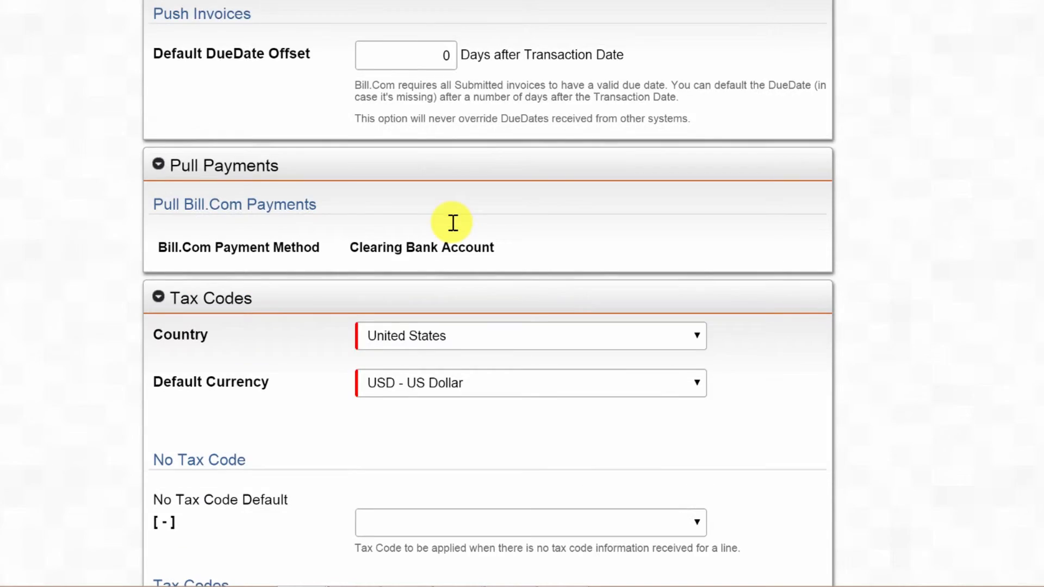
{"action": "scroll", "coordinate": [456, 234], "scroll_direction": "down", "scroll_amount": 2}
{"action": "scroll", "coordinate": [452, 235], "scroll_direction": "down", "scroll_amount": 2}
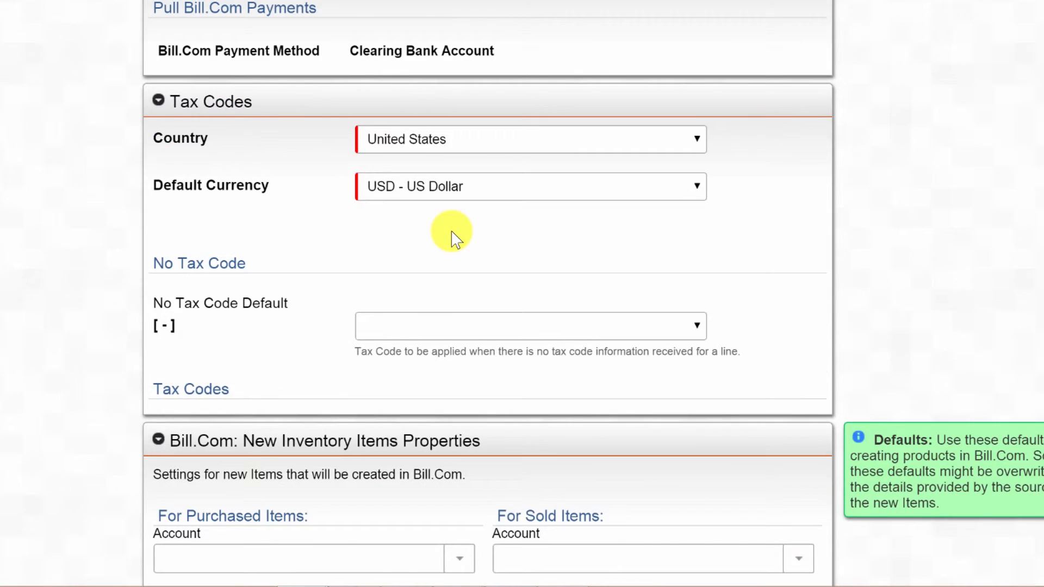
{"action": "scroll", "coordinate": [452, 237], "scroll_direction": "up", "scroll_amount": 4}
{"action": "scroll", "coordinate": [454, 236], "scroll_direction": "down", "scroll_amount": 2}
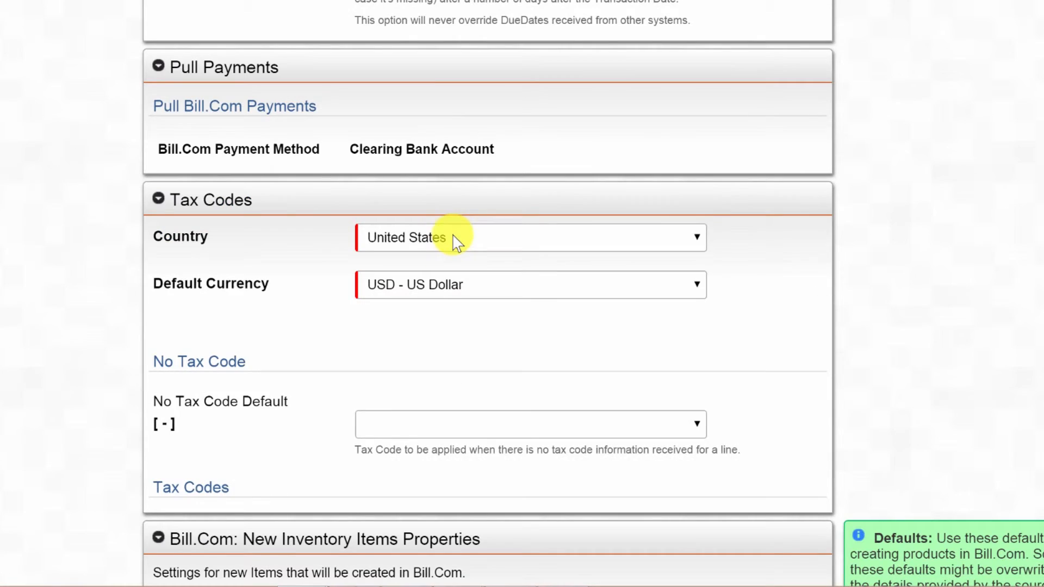
{"action": "scroll", "coordinate": [465, 234], "scroll_direction": "down", "scroll_amount": 2}
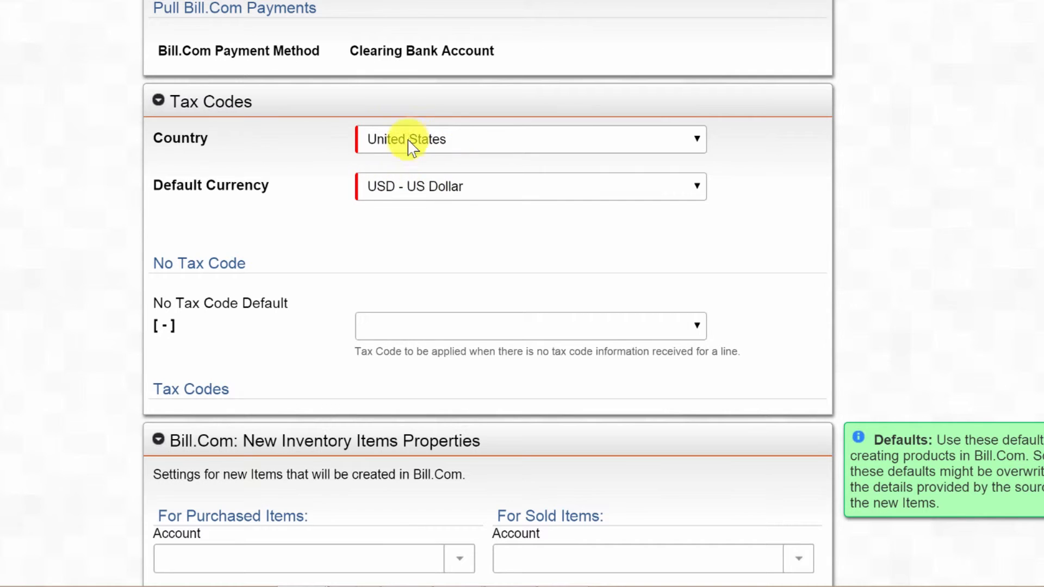
{"action": "scroll", "coordinate": [513, 249], "scroll_direction": "down", "scroll_amount": 2}
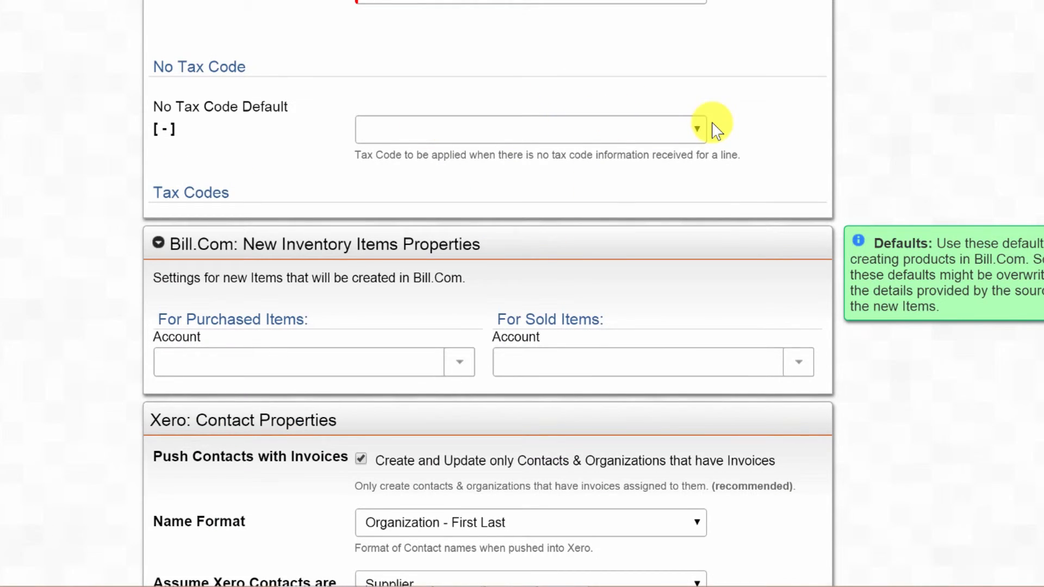
{"action": "scroll", "coordinate": [716, 129], "scroll_direction": "down", "scroll_amount": 2}
{"action": "scroll", "coordinate": [642, 163], "scroll_direction": "down", "scroll_amount": 2}
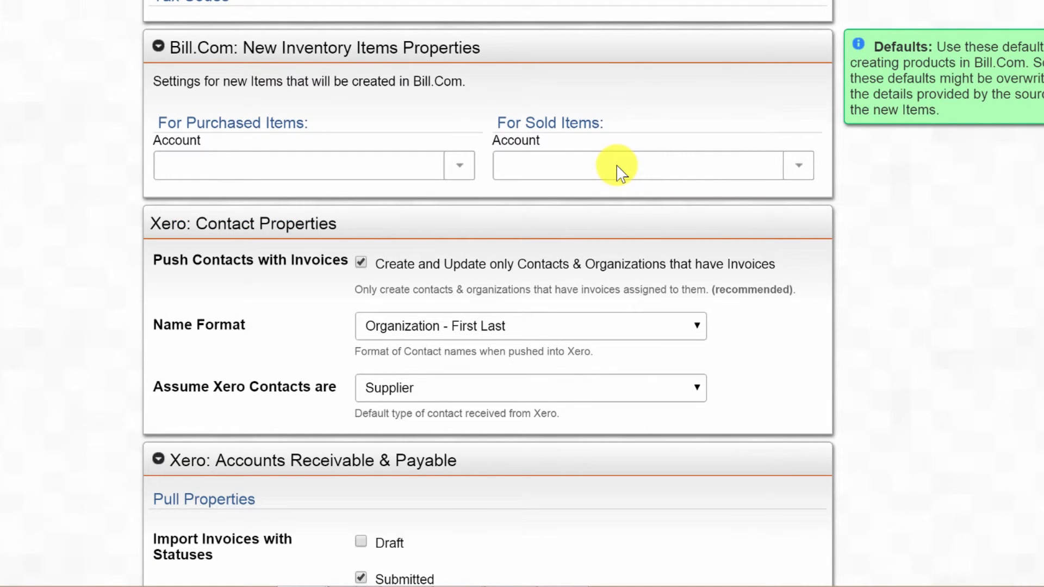
{"action": "scroll", "coordinate": [616, 166], "scroll_direction": "down", "scroll_amount": 2}
{"action": "left_click", "coordinate": [301, 65]}
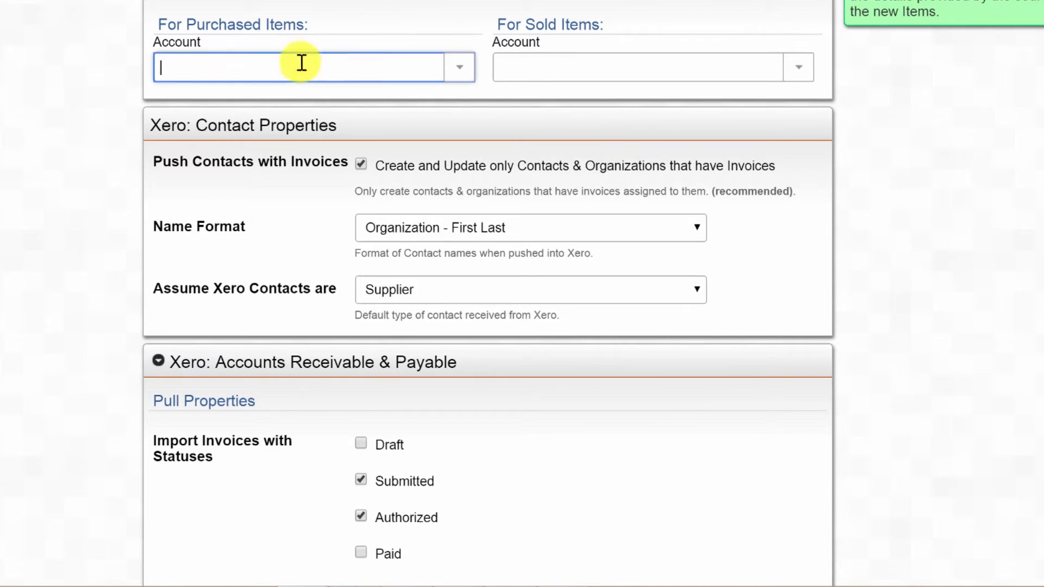
{"action": "left_click", "coordinate": [458, 68]}
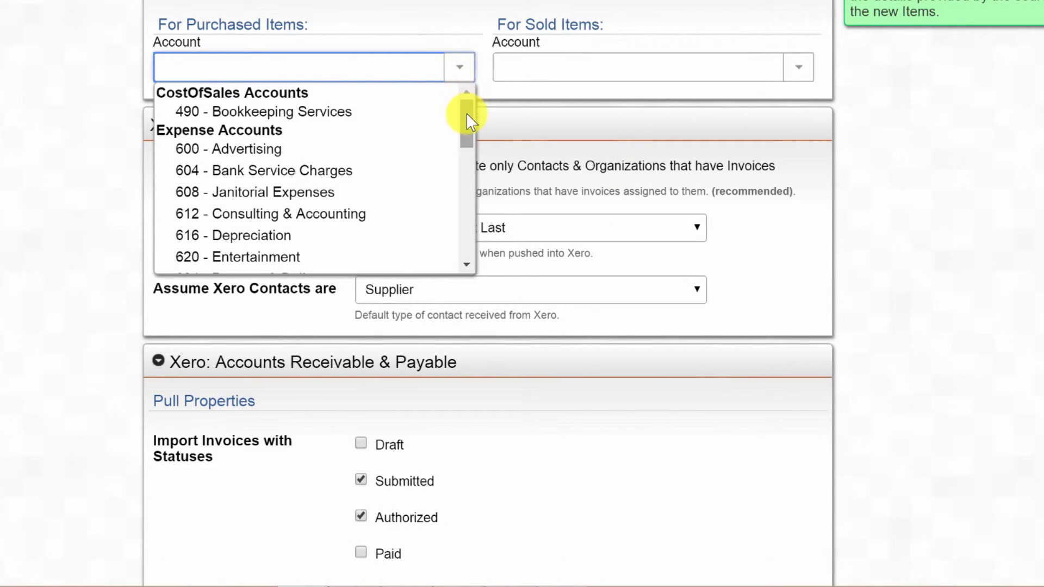
{"action": "scroll", "coordinate": [466, 113], "scroll_direction": "up", "scroll_amount": 2}
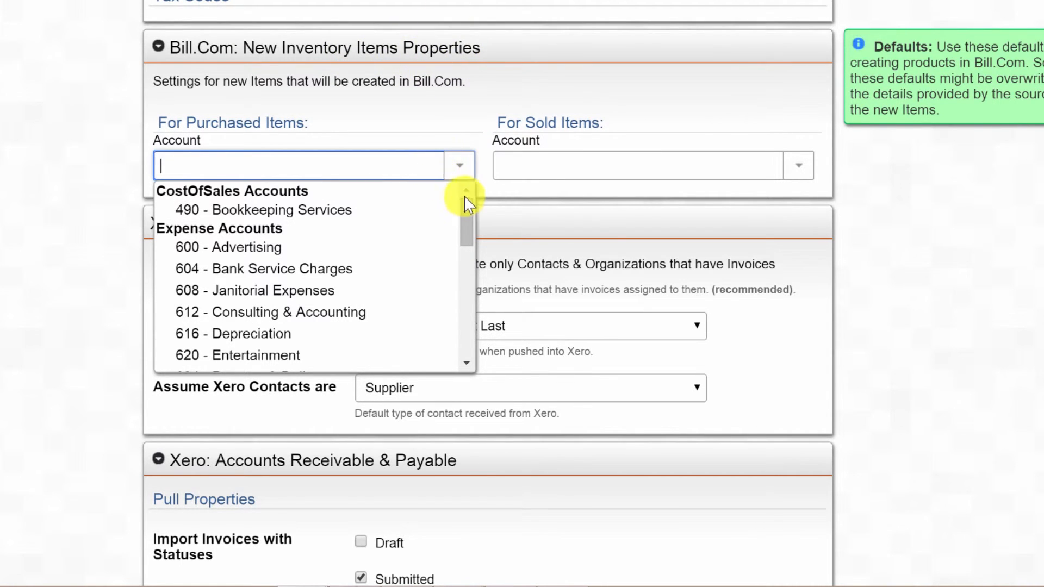
{"action": "left_click_drag", "start_coordinate": [465, 214], "coordinate": [476, 191]}
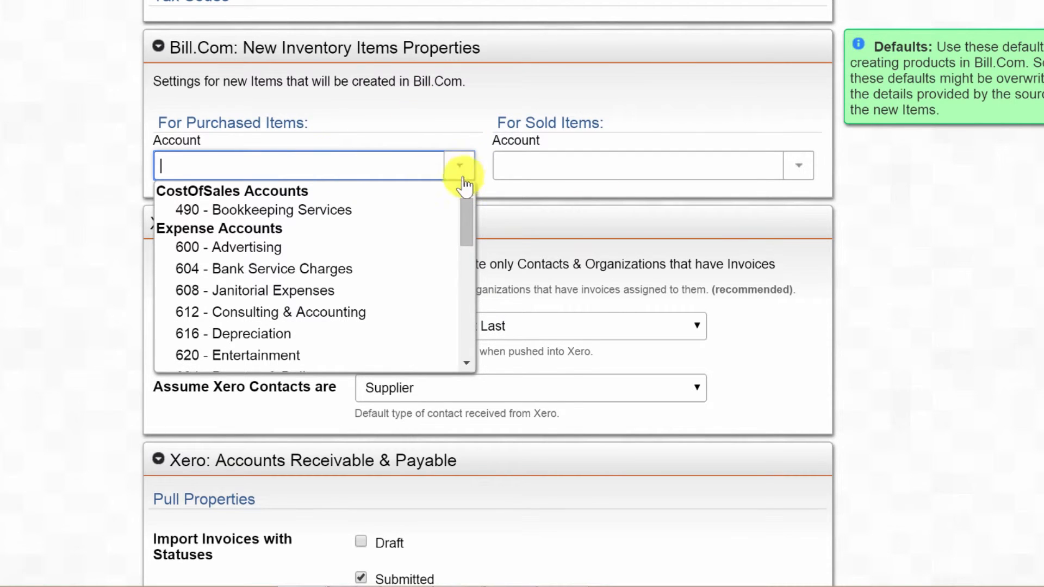
{"action": "left_click", "coordinate": [514, 171]}
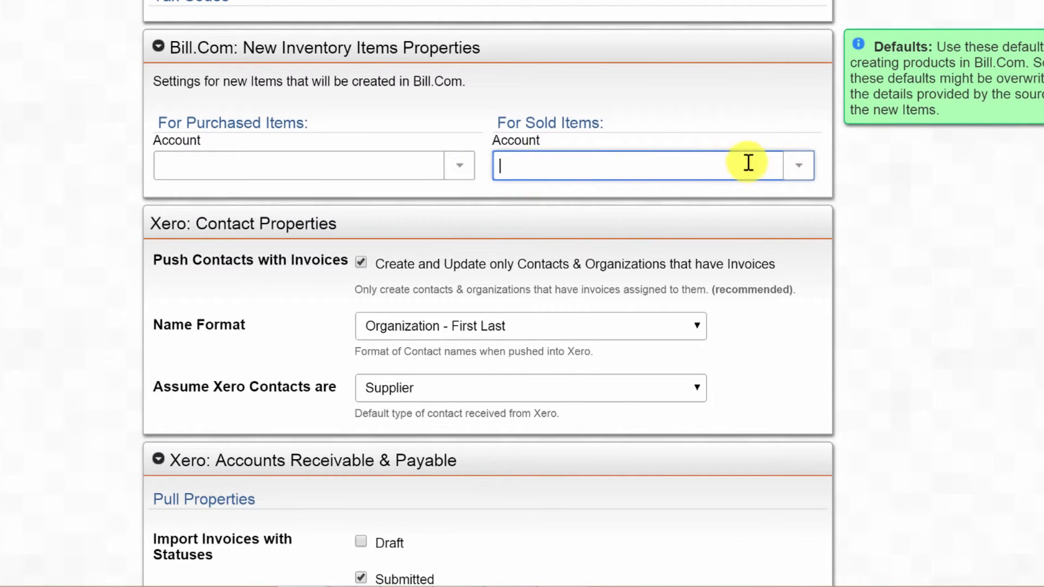
{"action": "left_click", "coordinate": [799, 169]}
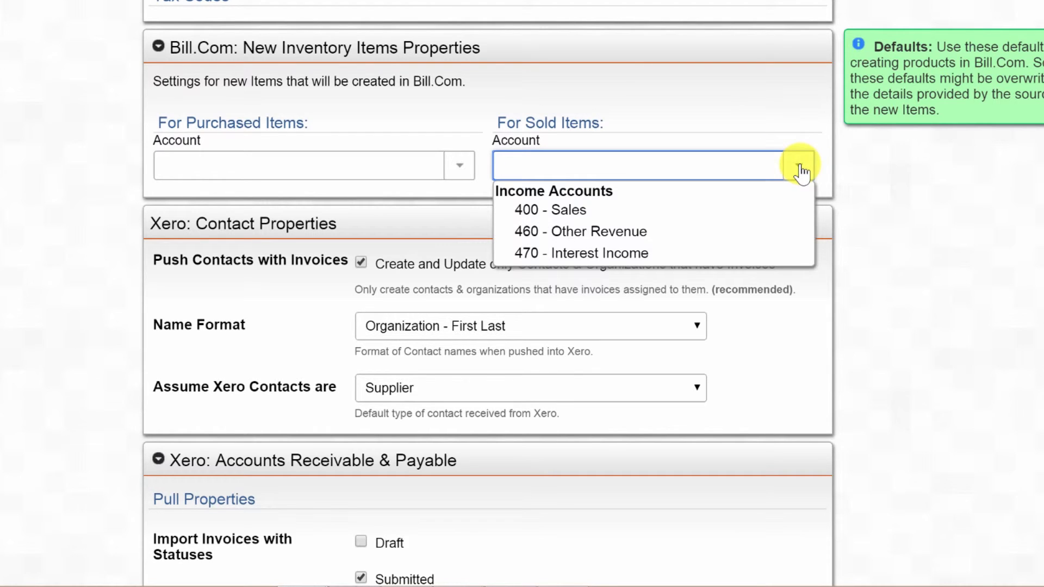
{"action": "left_click", "coordinate": [557, 209]}
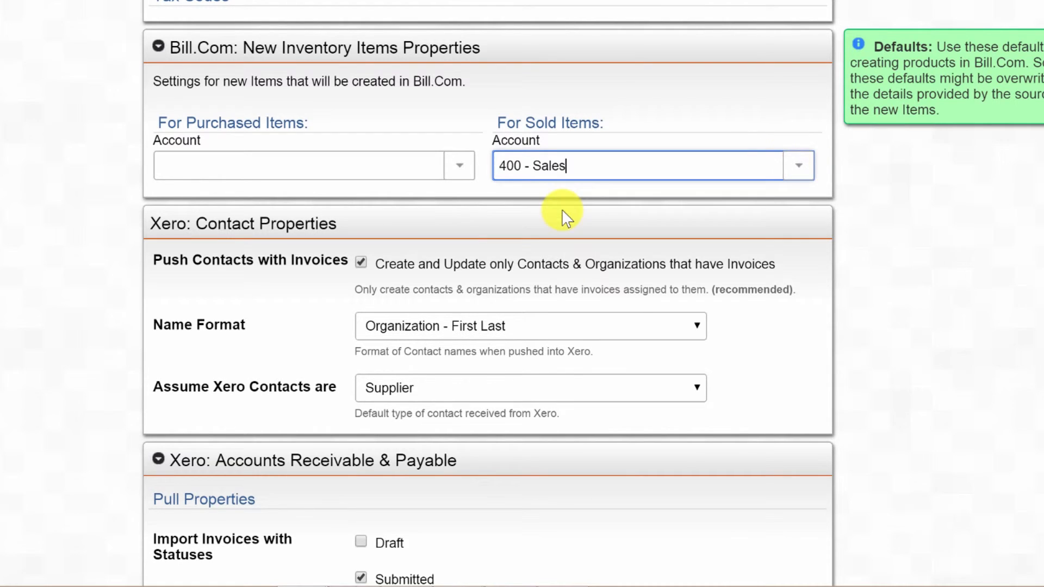
{"action": "left_click", "coordinate": [460, 167]}
{"action": "left_click_drag", "start_coordinate": [466, 217], "coordinate": [468, 167]}
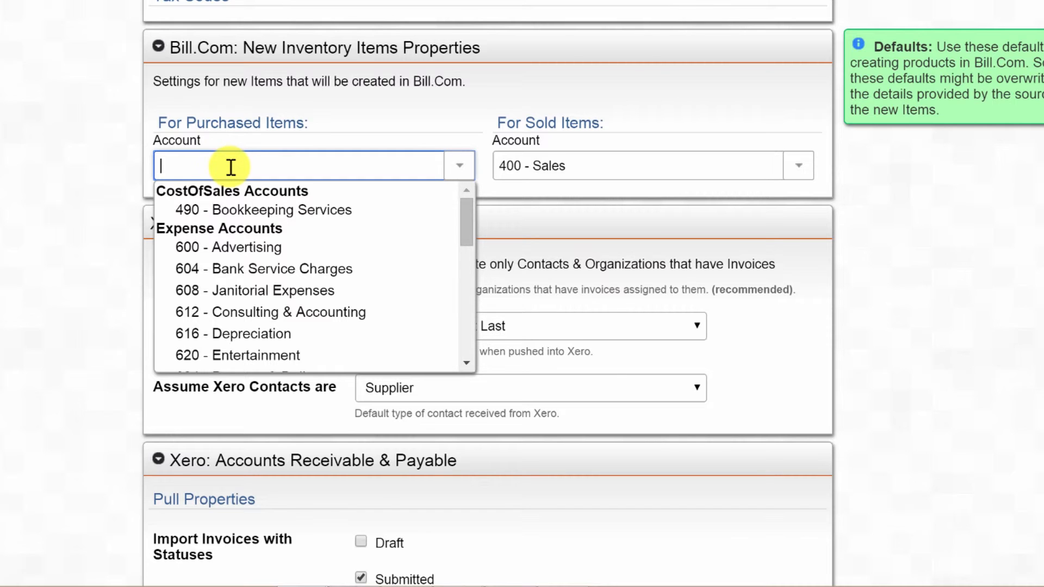
{"action": "left_click", "coordinate": [1000, 220]}
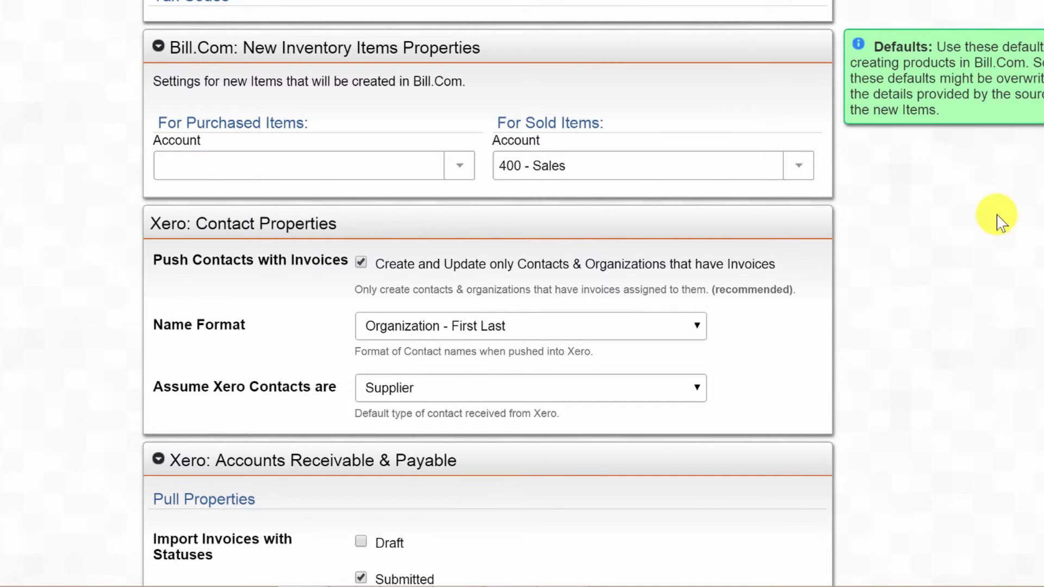
Tick Paid under Import Invoices with Statuses in the Xero pull properties.
{"action": "scroll", "coordinate": [979, 223], "scroll_direction": "down", "scroll_amount": 3}
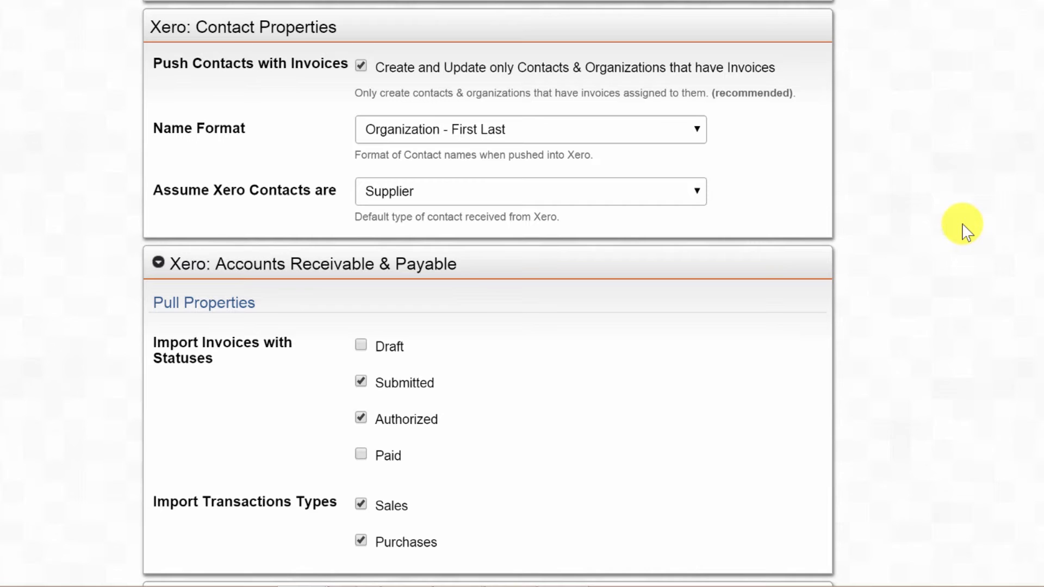
{"action": "scroll", "coordinate": [964, 228], "scroll_direction": "down", "scroll_amount": 2}
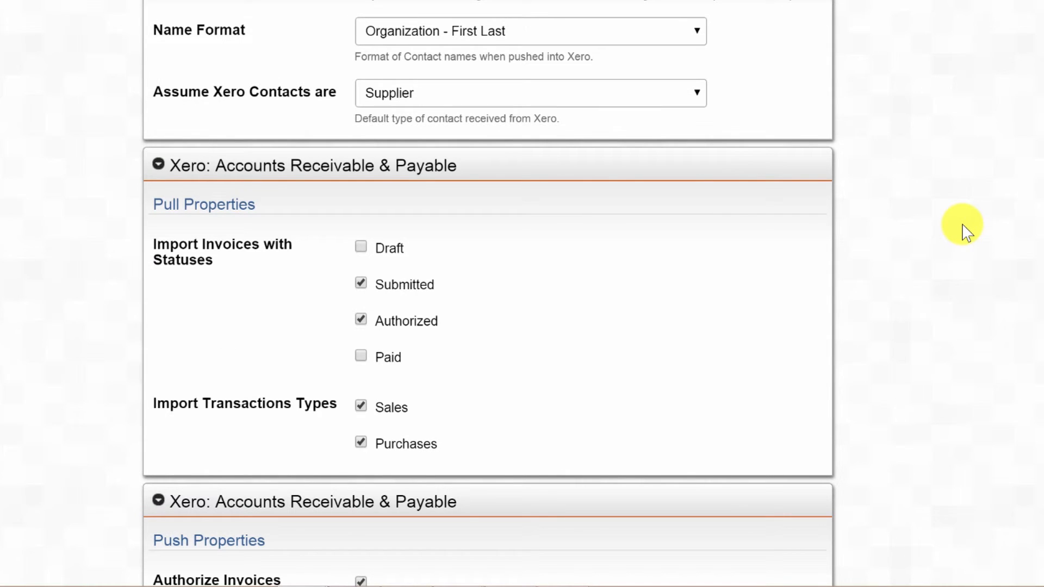
{"action": "scroll", "coordinate": [964, 232], "scroll_direction": "down", "scroll_amount": 3}
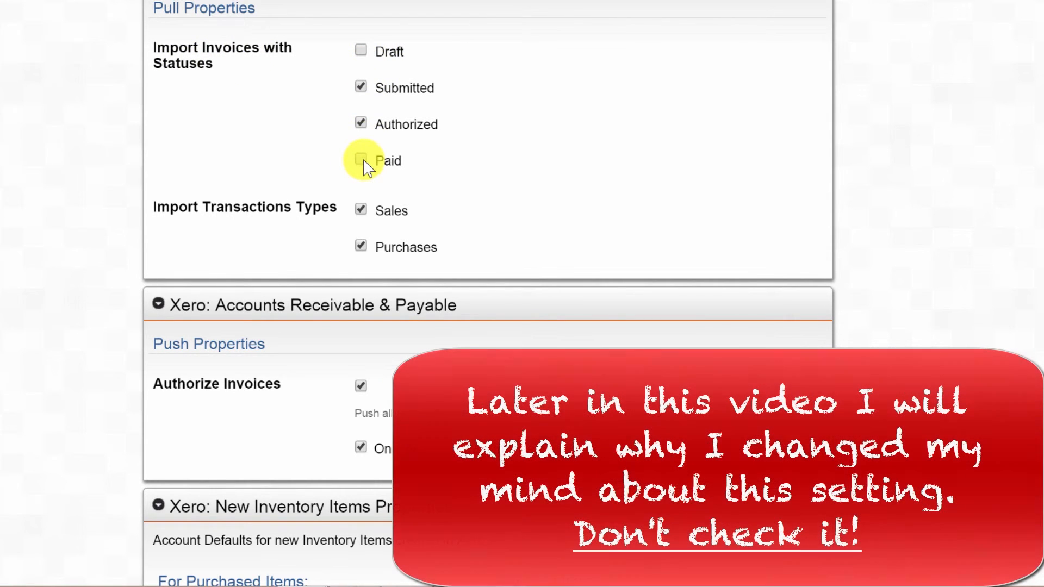
{"action": "left_click", "coordinate": [364, 160]}
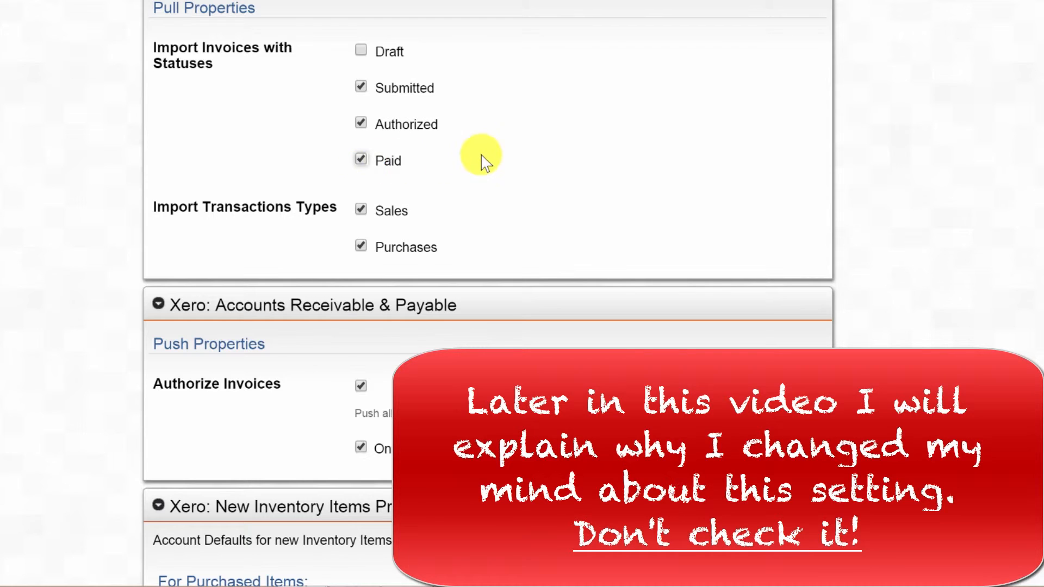
{"action": "scroll", "coordinate": [482, 156], "scroll_direction": "down", "scroll_amount": 2}
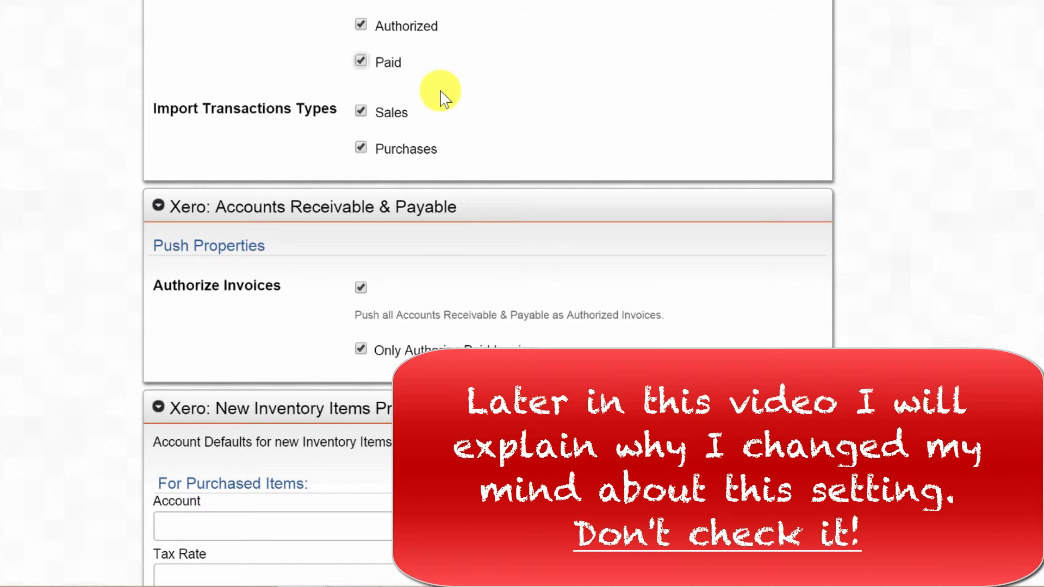
{"action": "scroll", "coordinate": [461, 133], "scroll_direction": "down", "scroll_amount": 4}
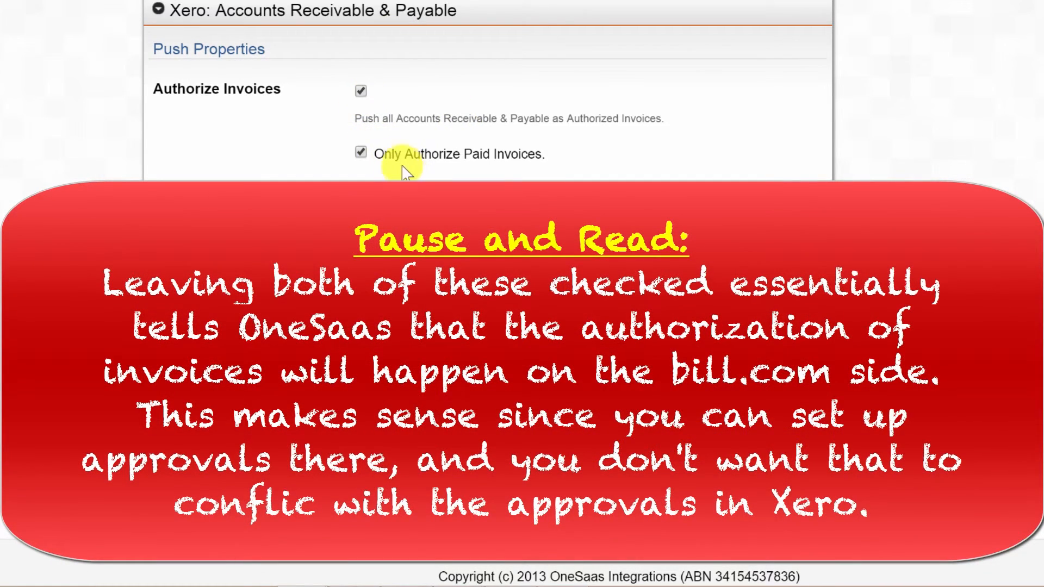
{"action": "scroll", "coordinate": [562, 163], "scroll_direction": "down", "scroll_amount": 1}
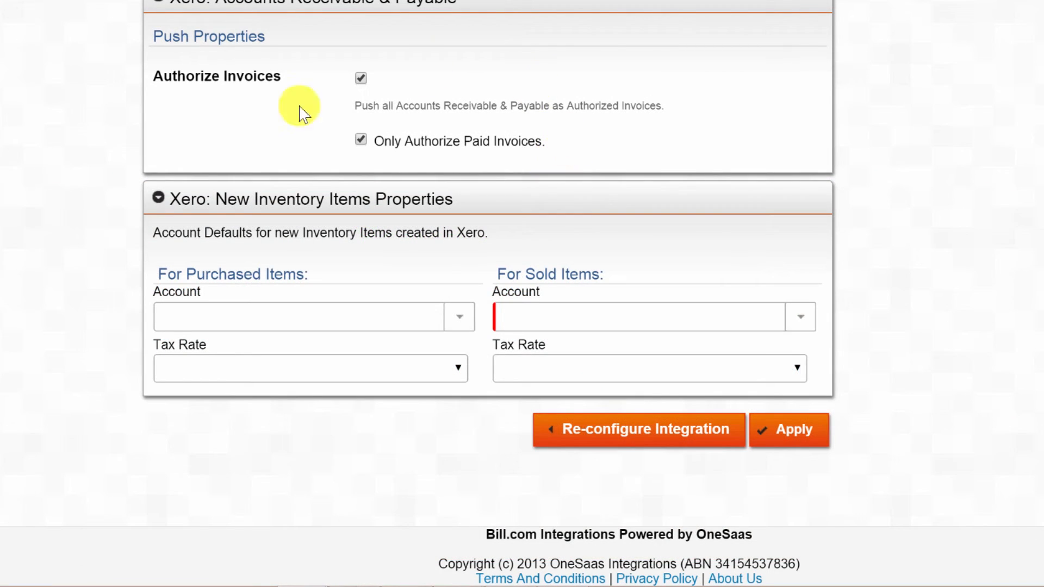
Choose 400 - Sales as the sold-items account and apply the integration settings.
{"action": "left_click", "coordinate": [785, 427]}
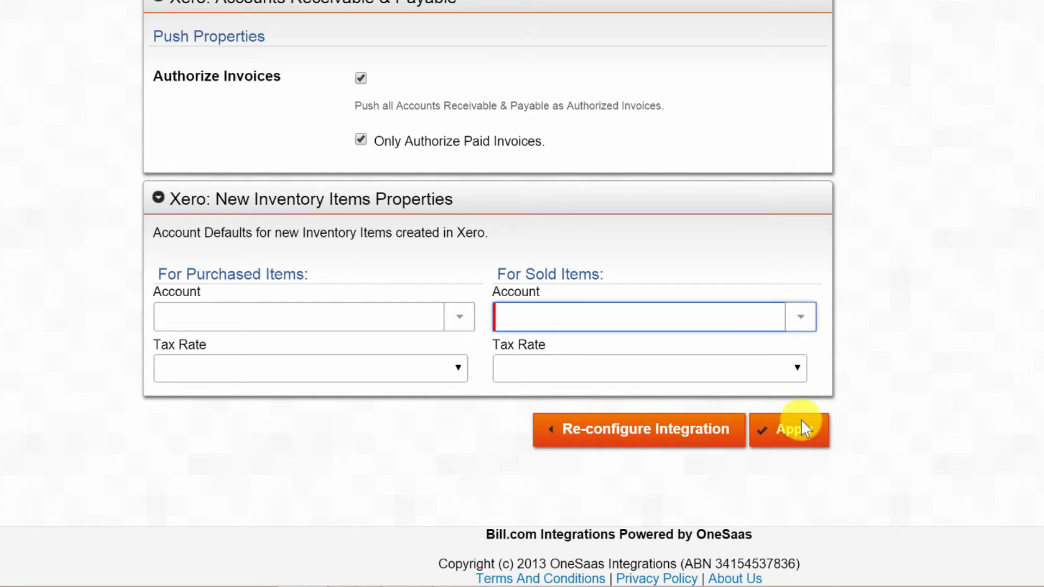
{"action": "left_click", "coordinate": [801, 318]}
{"action": "left_click", "coordinate": [603, 361]}
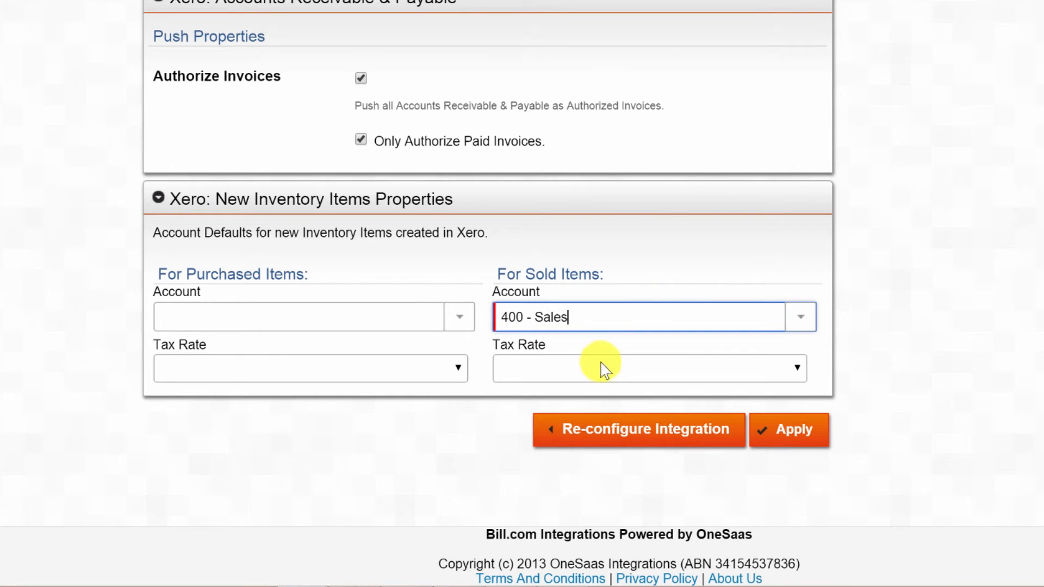
{"action": "left_click", "coordinate": [811, 428]}
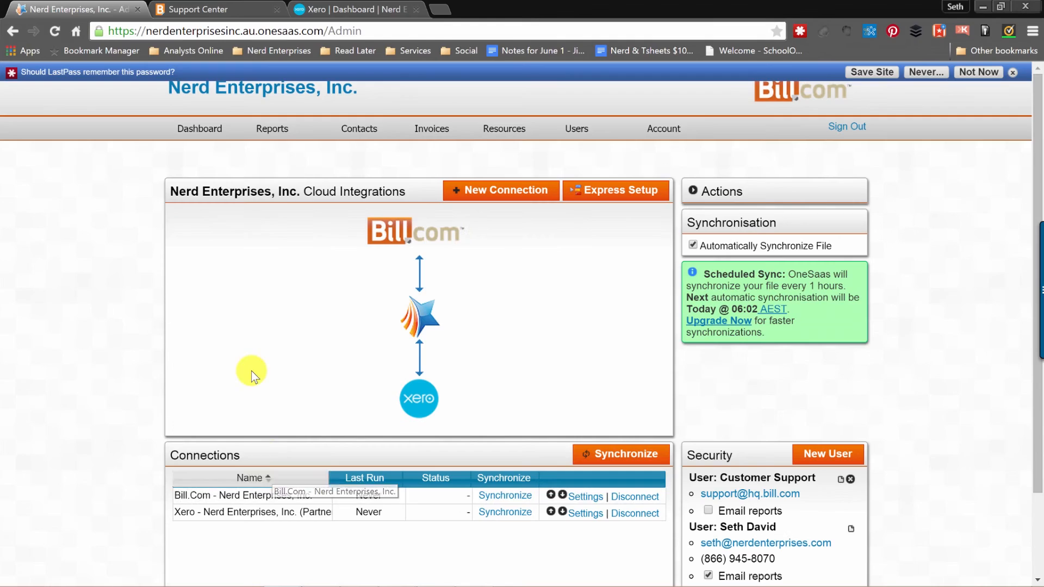
Select the Xero connection on the Cloud Integrations page to review it.
{"action": "left_click", "coordinate": [278, 510]}
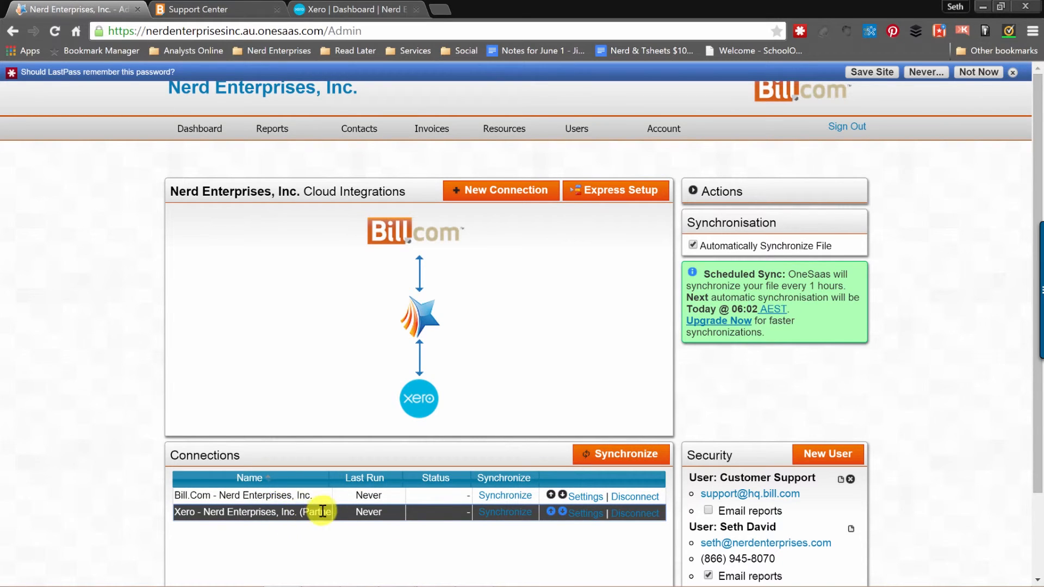
{"action": "scroll", "coordinate": [135, 466], "scroll_direction": "down", "scroll_amount": 2}
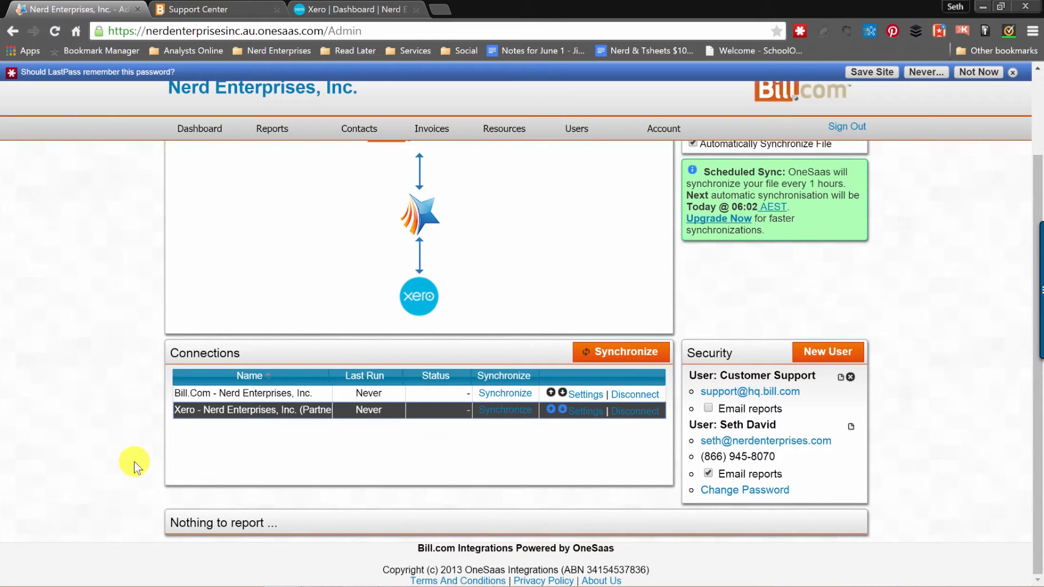
{"action": "scroll", "coordinate": [136, 465], "scroll_direction": "up", "scroll_amount": 2}
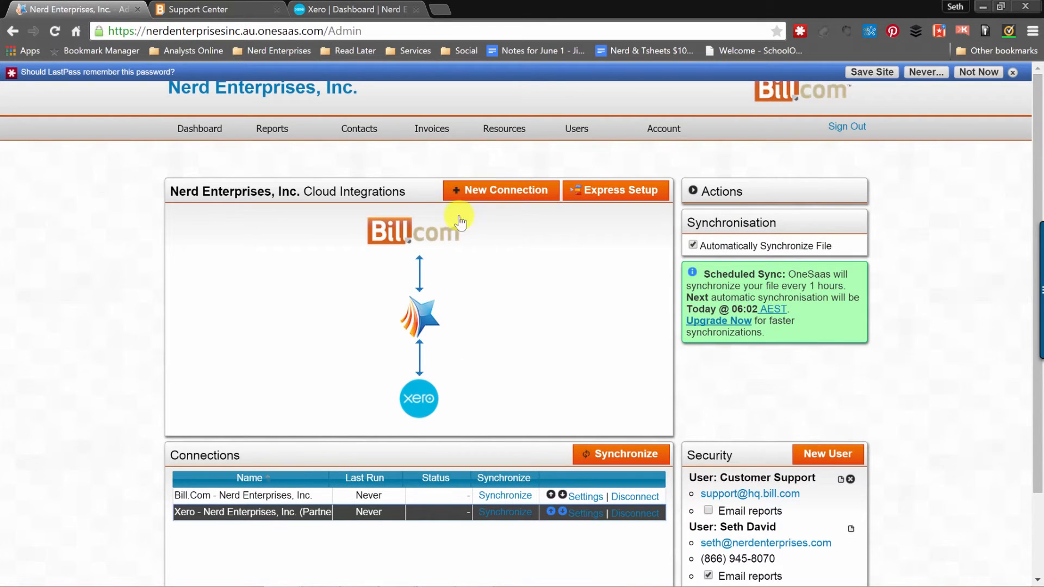
{"action": "scroll", "coordinate": [939, 384], "scroll_direction": "down", "scroll_amount": 2}
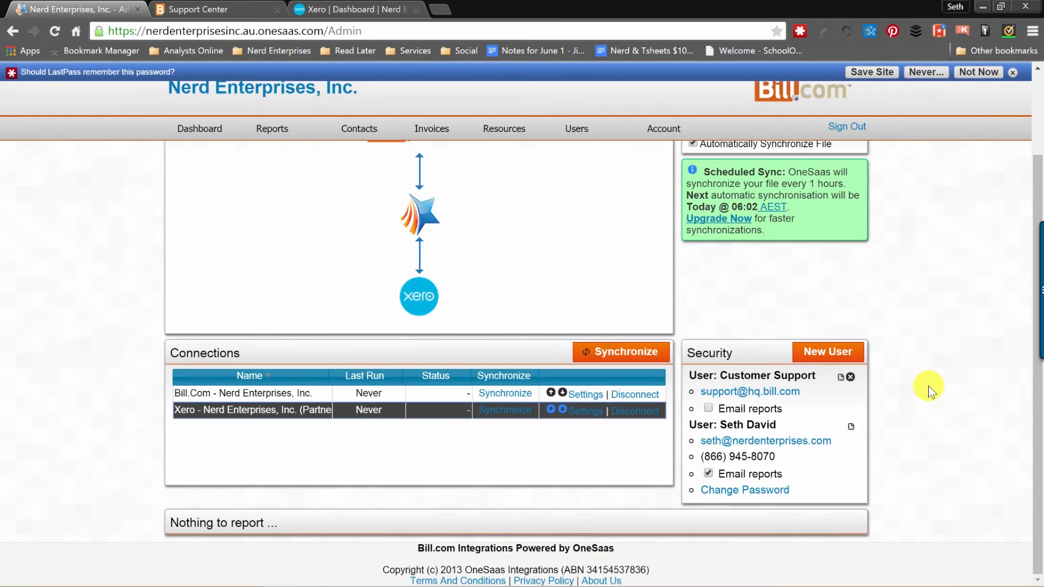
{"action": "scroll", "coordinate": [923, 390], "scroll_direction": "up", "scroll_amount": 2}
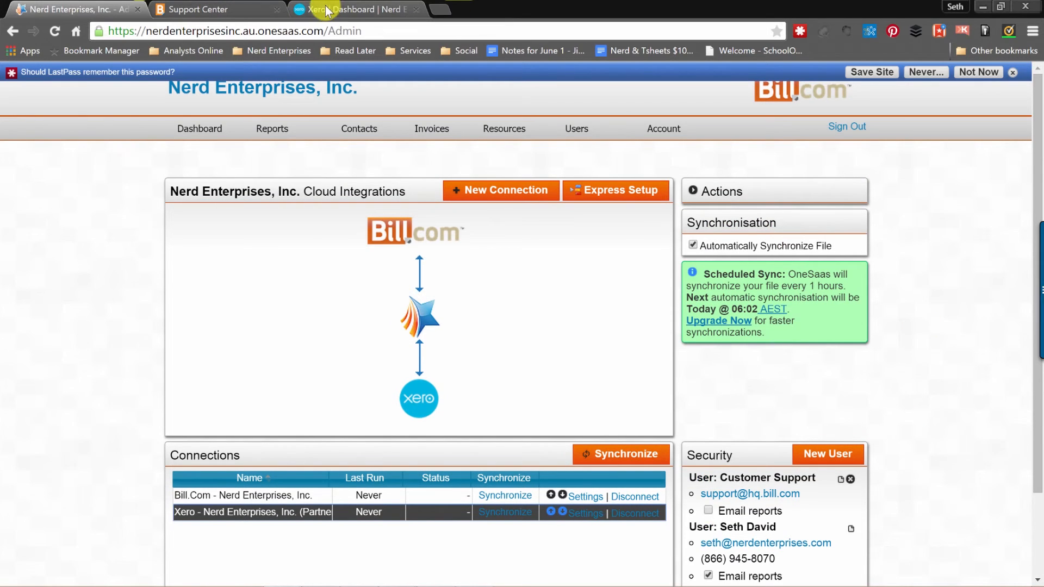
{"action": "left_click", "coordinate": [350, 12]}
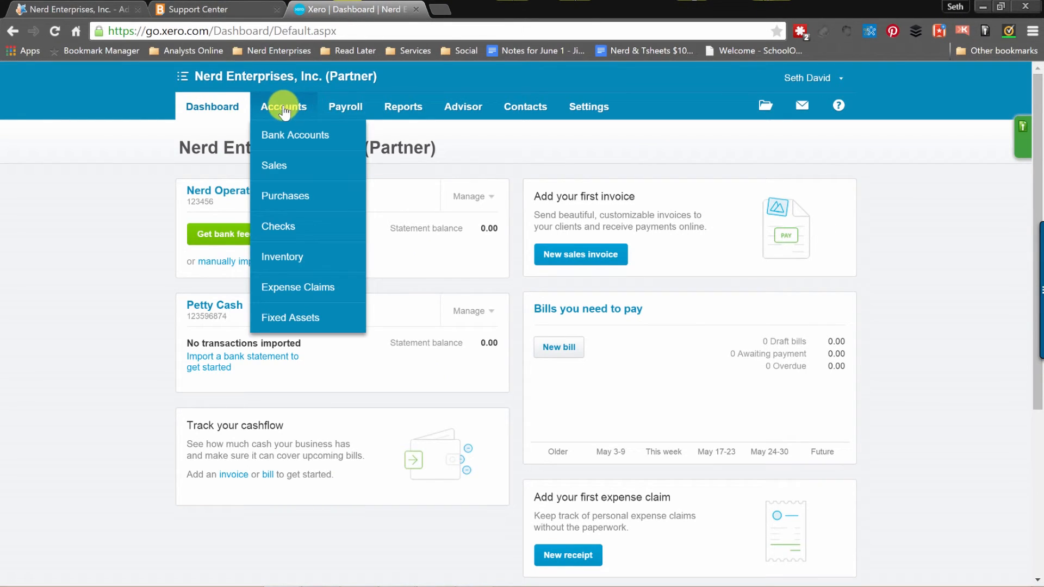
{"action": "left_click", "coordinate": [285, 200]}
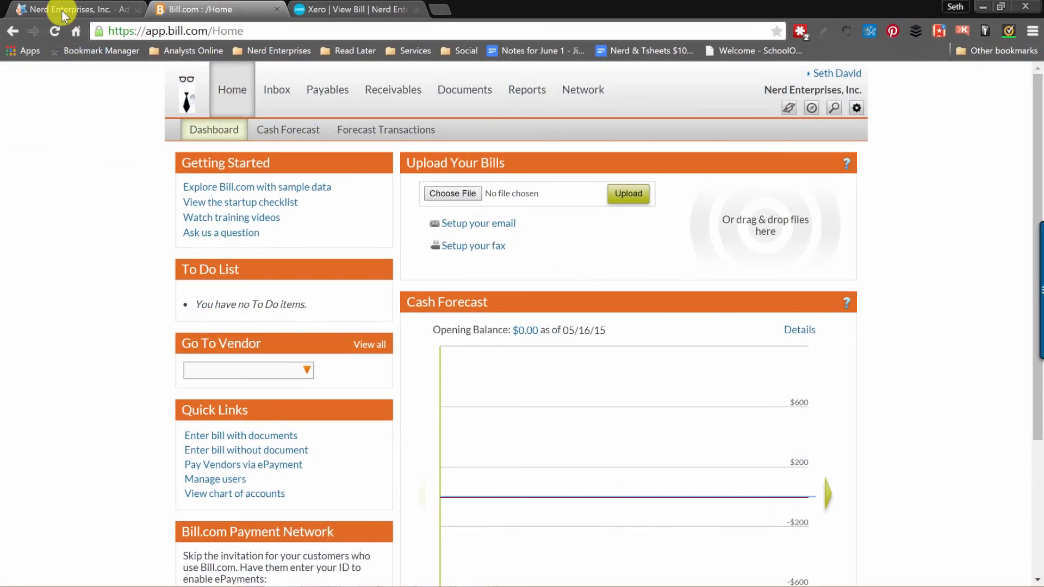
{"action": "left_click", "coordinate": [61, 10]}
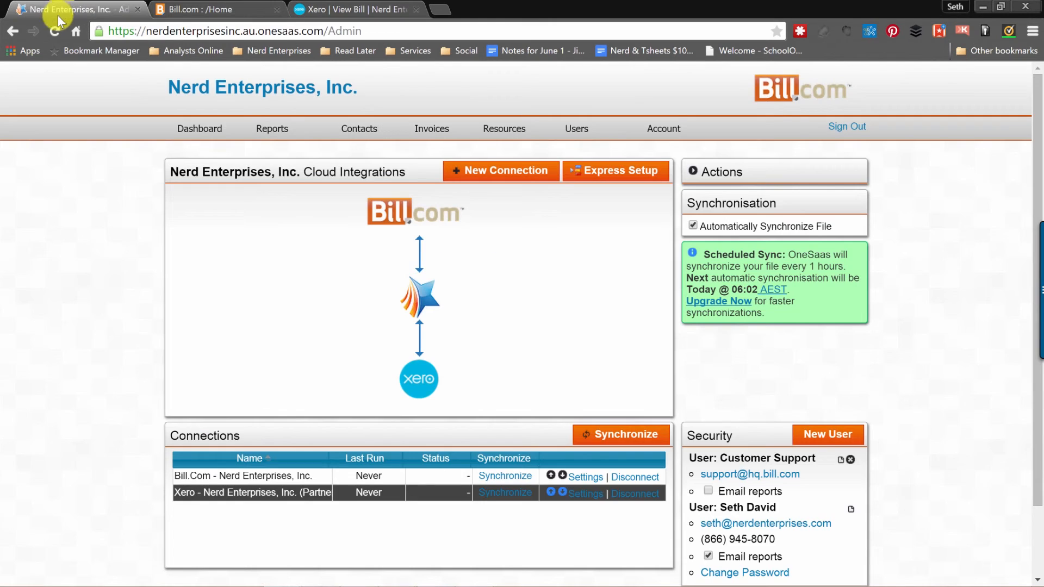
Run the first Bill.com–Xero sync until both show Success, then view the bill in Xero.
{"action": "left_click", "coordinate": [610, 435]}
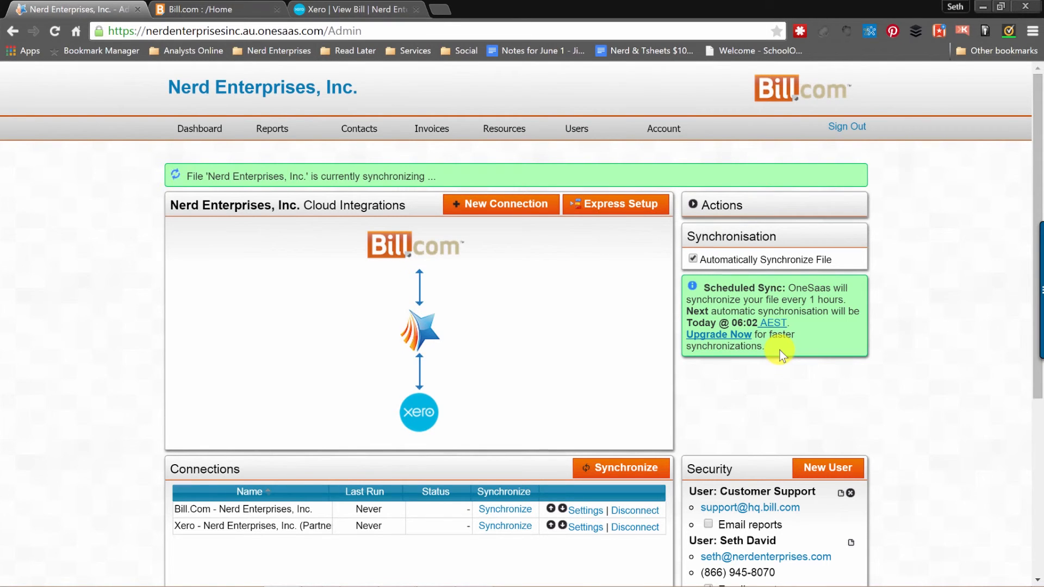
{"action": "left_click", "coordinate": [58, 17]}
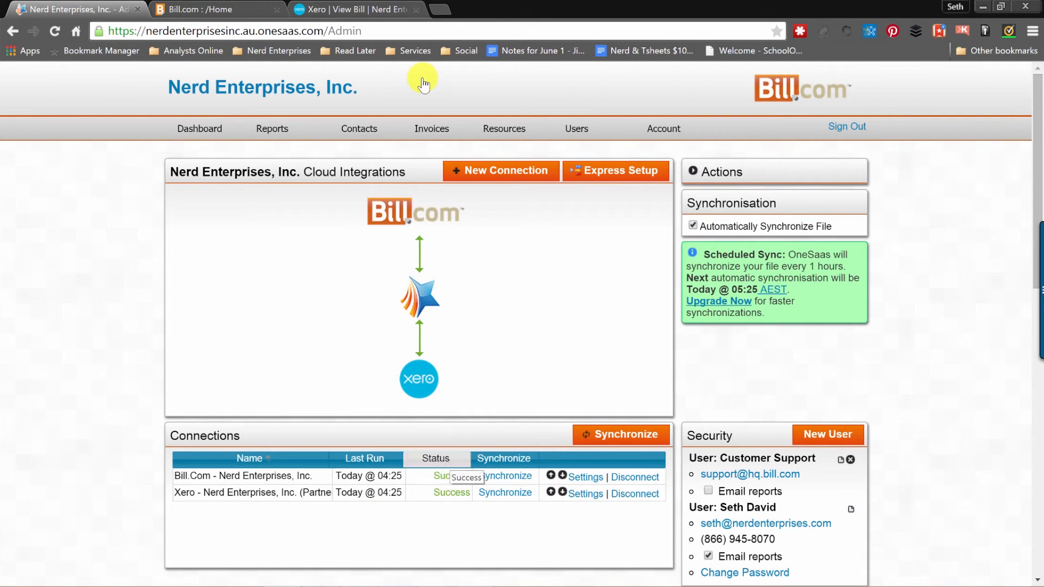
{"action": "left_click", "coordinate": [376, 9]}
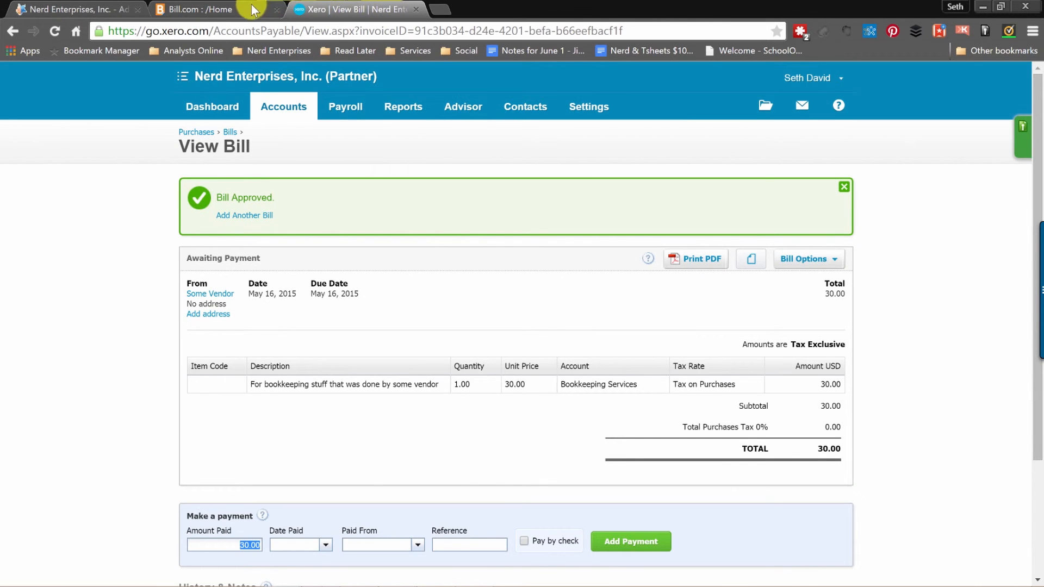
Show Bill.com's Payables > Bills list filtered to Waiting for Approval.
{"action": "left_click", "coordinate": [212, 9]}
{"action": "left_click", "coordinate": [281, 91]}
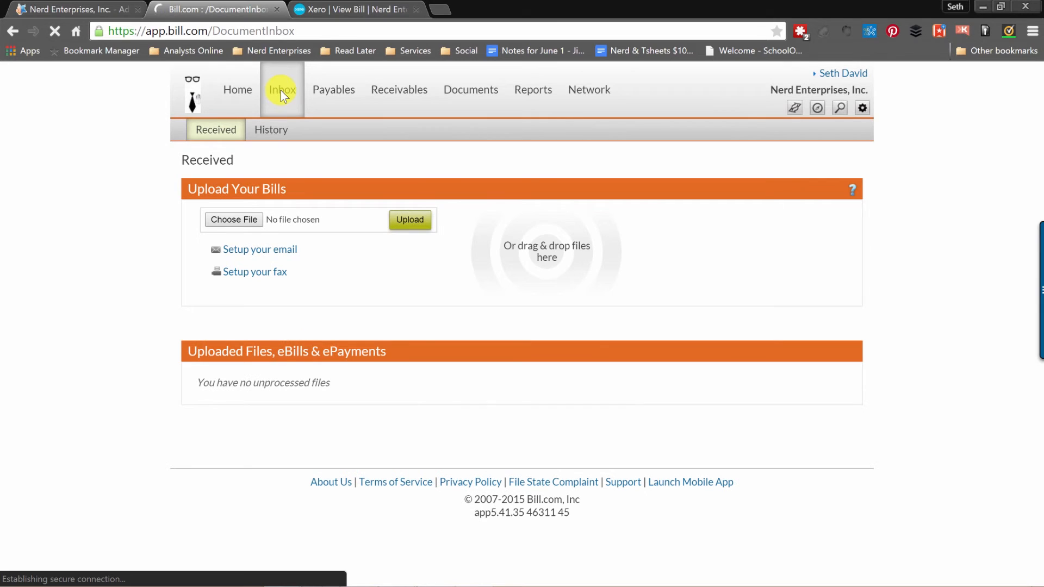
{"action": "mouse_move", "coordinate": [335, 91]}
{"action": "left_click", "coordinate": [325, 233]}
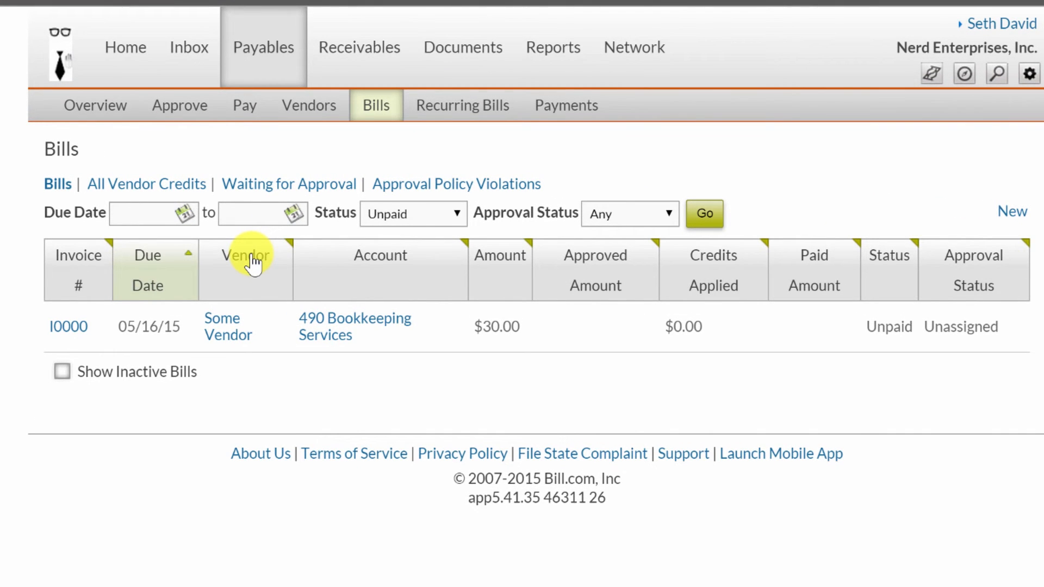
{"action": "left_click", "coordinate": [256, 186]}
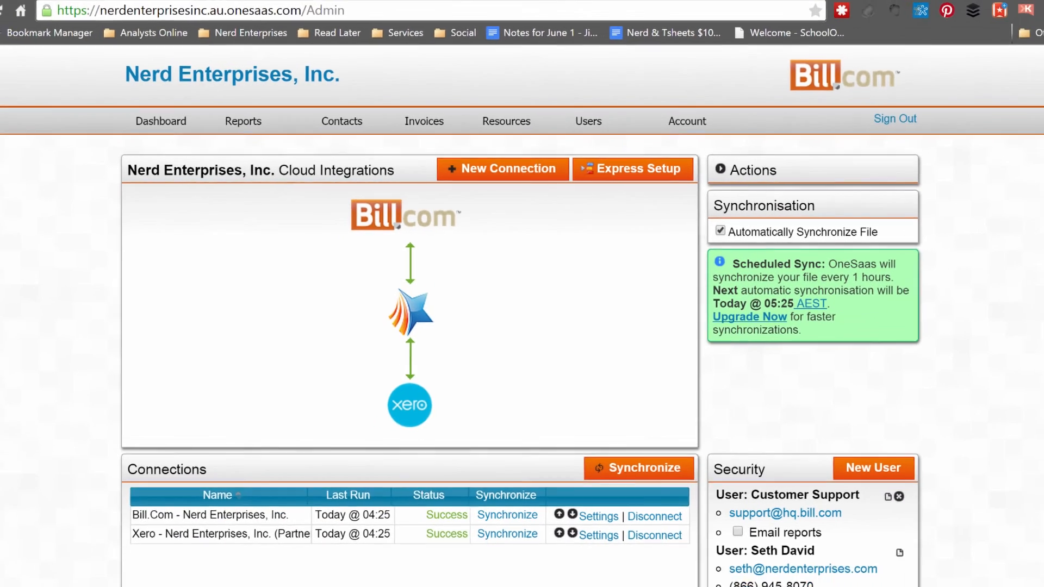